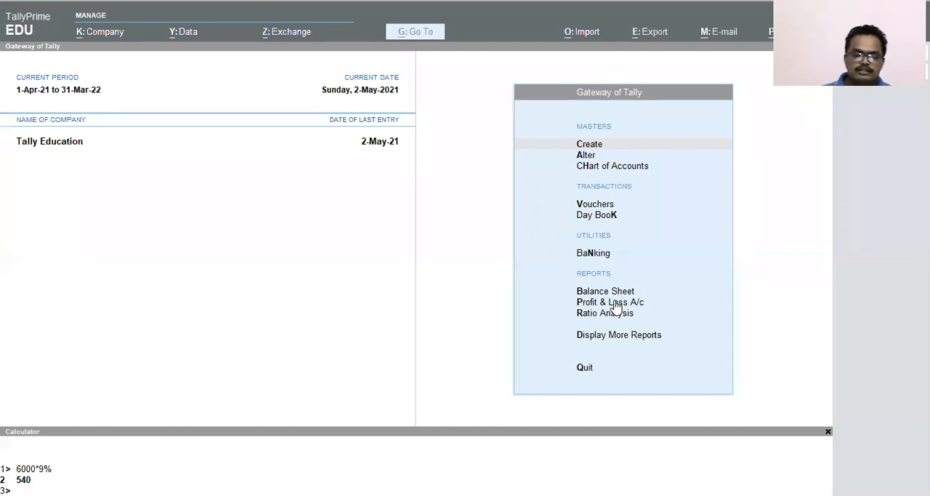
# Open the ledger list in the chart of accounts and examine the expense groups and their ledgers
pyautogui.click(284, 315)
pyautogui.press('Down')
pyautogui.press('Down')
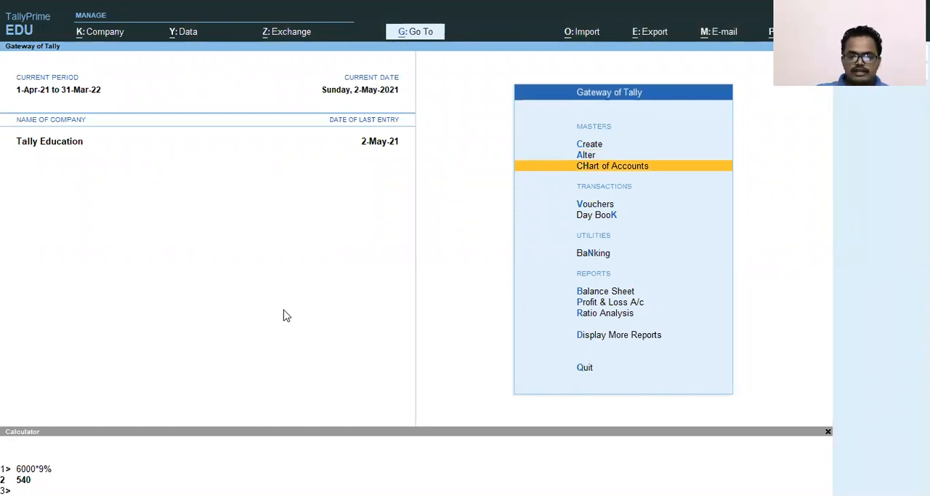
pyautogui.press('Return')
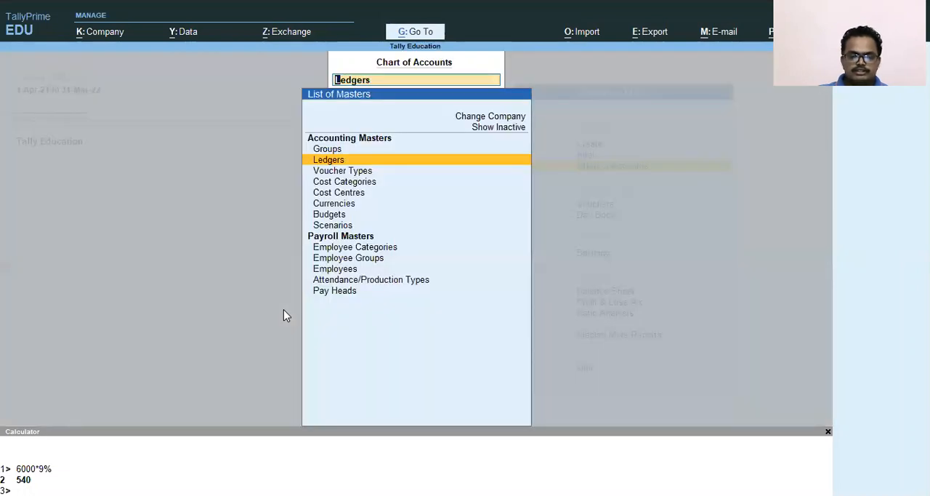
pyautogui.press('Return')
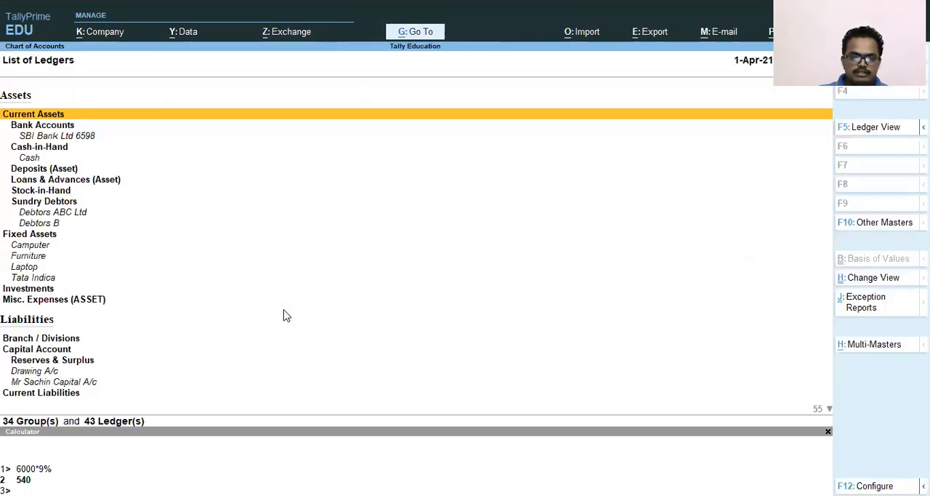
pyautogui.press('Down')
pyautogui.press('Down')
pyautogui.press('Down')
pyautogui.press('Down')
pyautogui.press('Down')
pyautogui.press('Down')
pyautogui.press('Down')
pyautogui.press('Down')
pyautogui.press('Down')
pyautogui.press('Down')
pyautogui.press('Down')
pyautogui.press('Down')
pyautogui.press('Down')
pyautogui.press('Down')
pyautogui.press('Down')
pyautogui.press('Down')
pyautogui.press('Down')
pyautogui.press('Down')
pyautogui.press('Down')
pyautogui.press('Down')
pyautogui.press('Down')
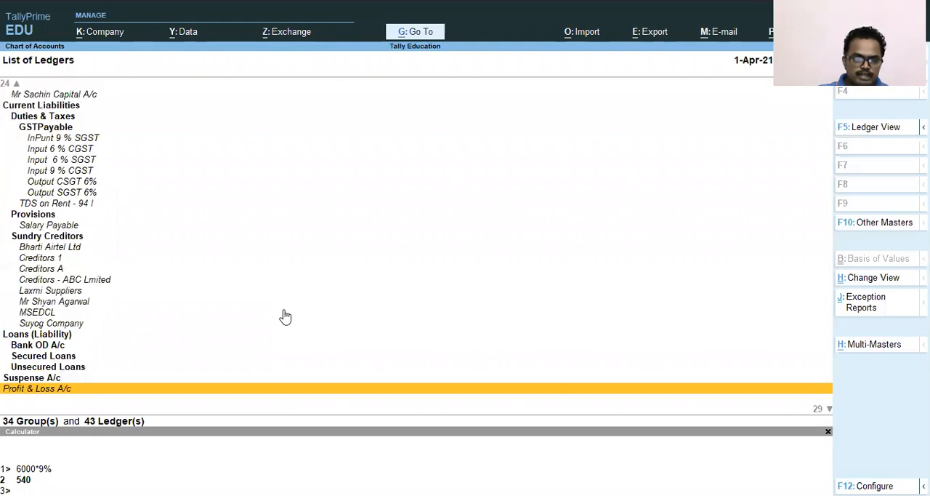
pyautogui.press('Down')
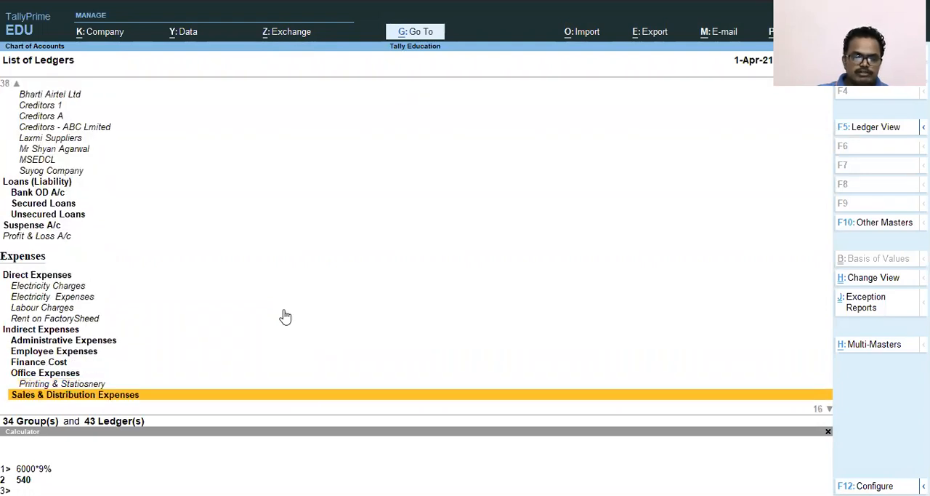
pyautogui.press('Up')
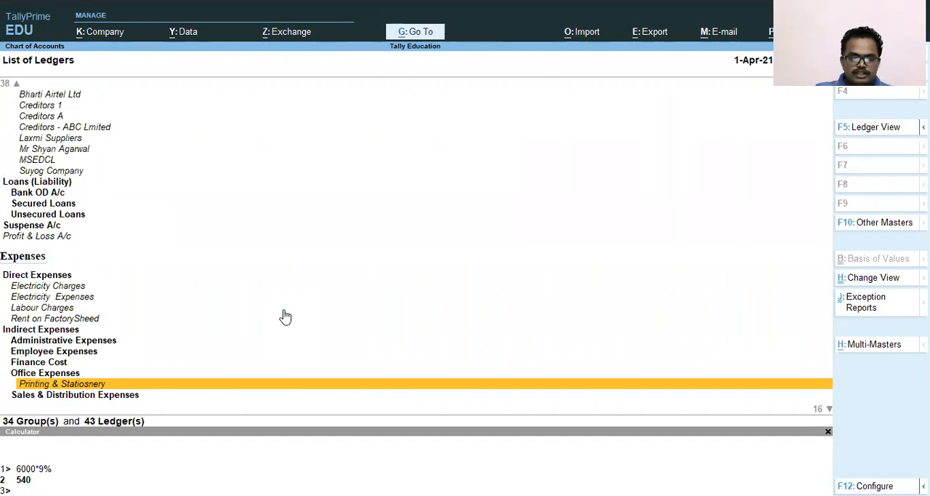
pyautogui.press('Escape')
pyautogui.press('Up')
pyautogui.press('Up')
pyautogui.press('Escape')
pyautogui.press('Escape')
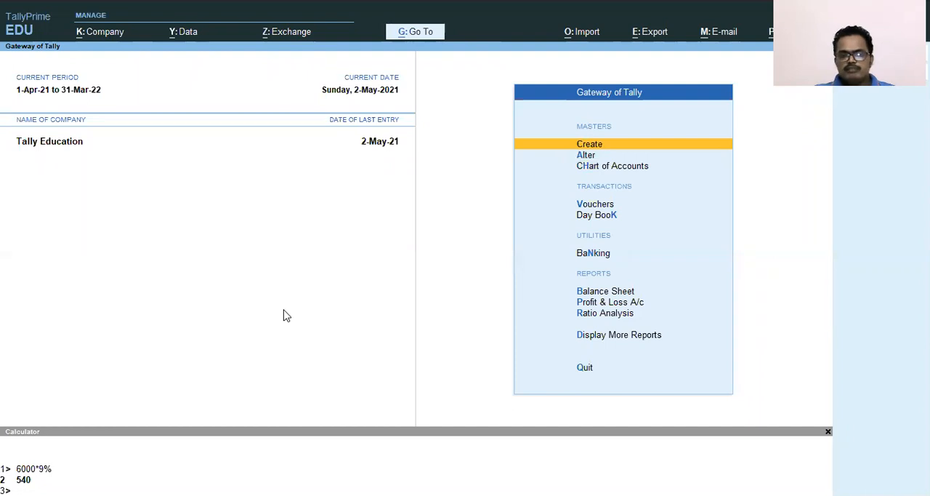
# Open accounting voucher creation for the Tally Education company
pyautogui.press('Up')
pyautogui.press('Down')
pyautogui.press('Down')
pyautogui.press('Down')
pyautogui.press('Down')
pyautogui.press('Down')
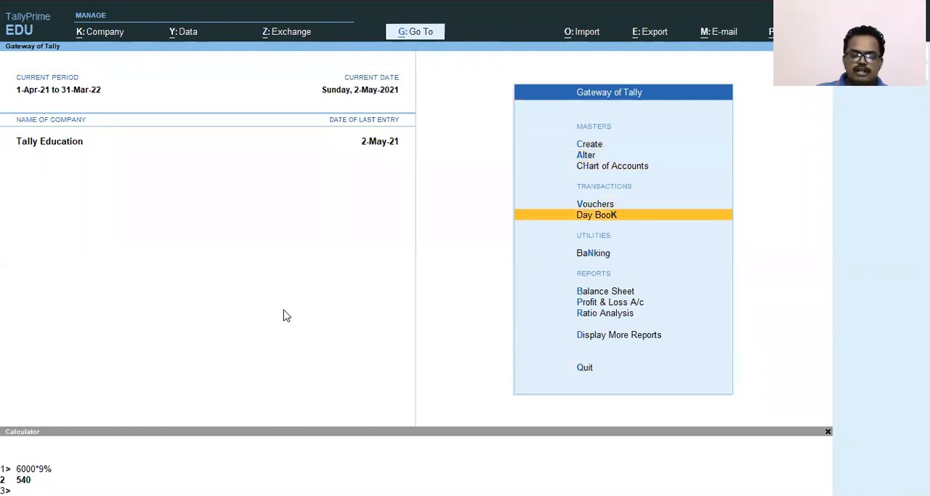
pyautogui.press('Up')
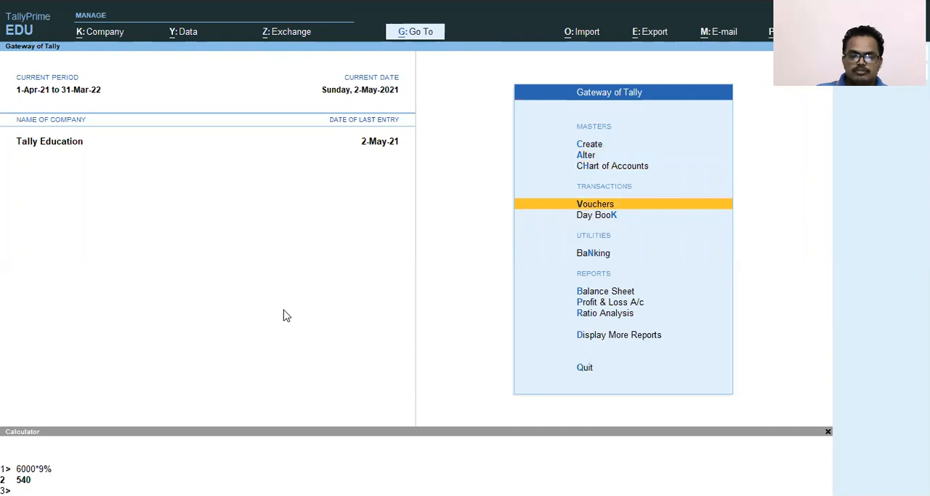
pyautogui.press('Return')
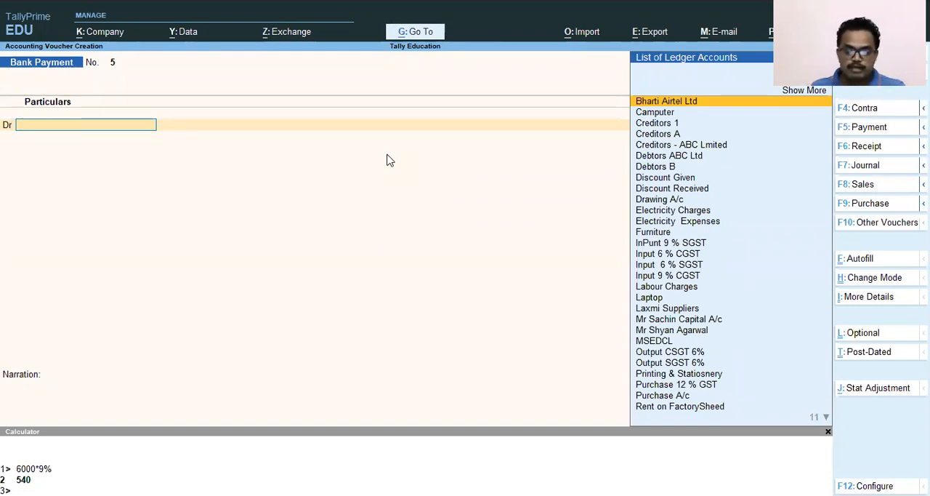
# Change the voucher to the Indirect Expenses type among the journal voucher types
pyautogui.press('F7')
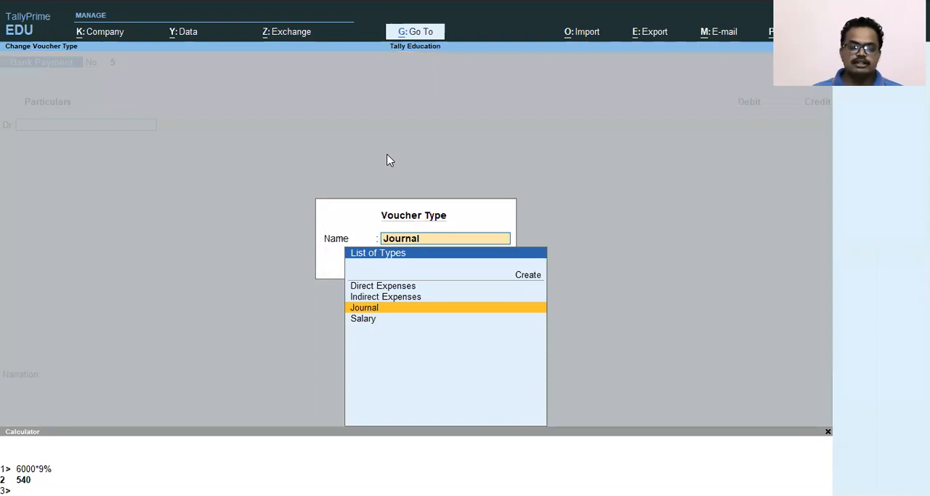
pyautogui.press('Up')
pyautogui.press('Up')
pyautogui.press('Down')
pyautogui.press('Down')
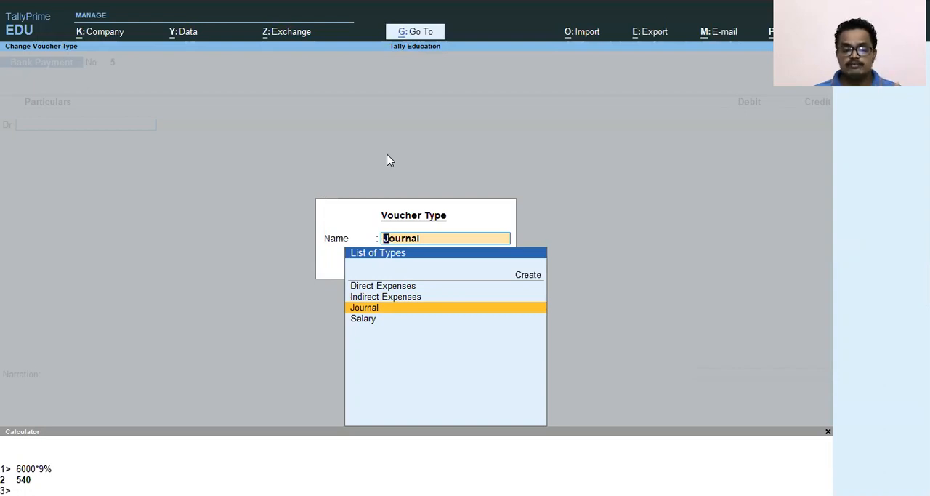
pyautogui.press('Up')
pyautogui.press('Up')
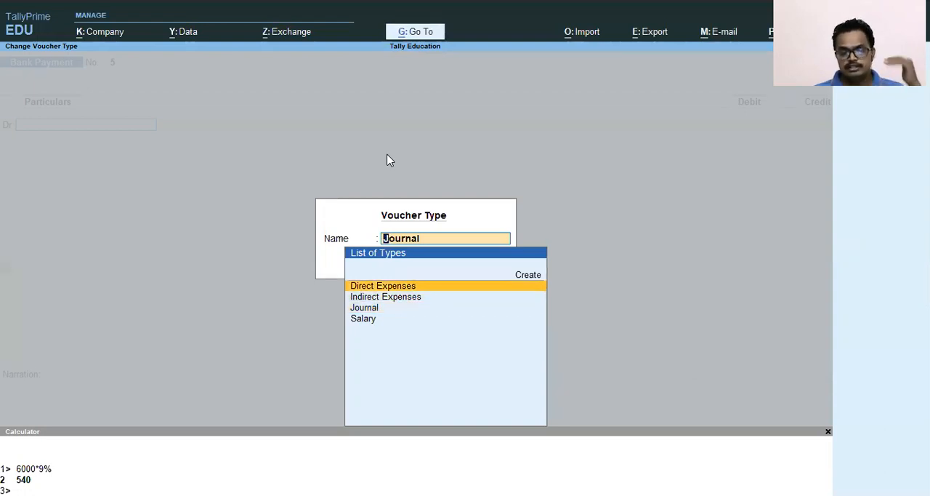
pyautogui.press('Down')
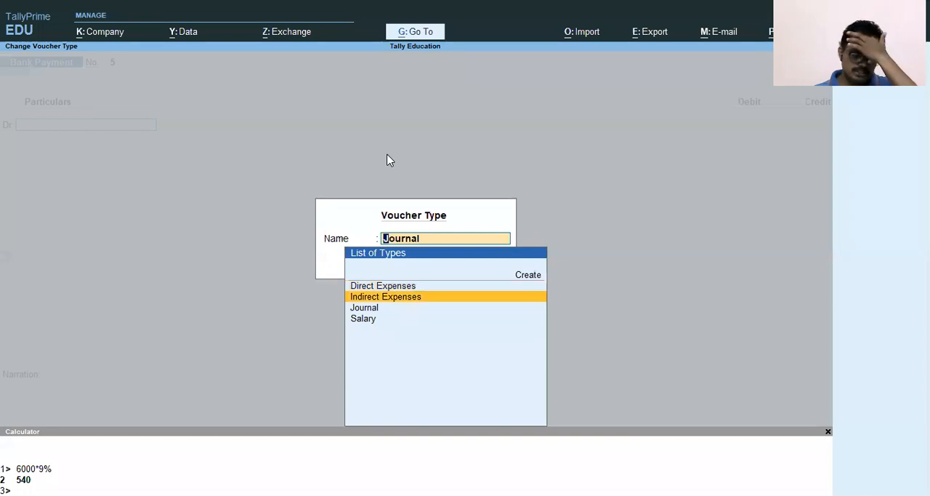
pyautogui.press('Down')
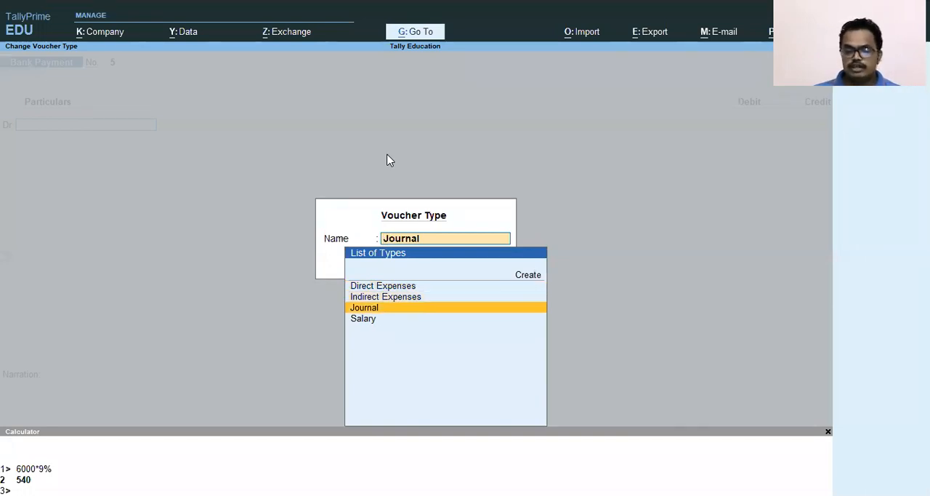
pyautogui.press('Down')
pyautogui.press('Up')
pyautogui.press('Up')
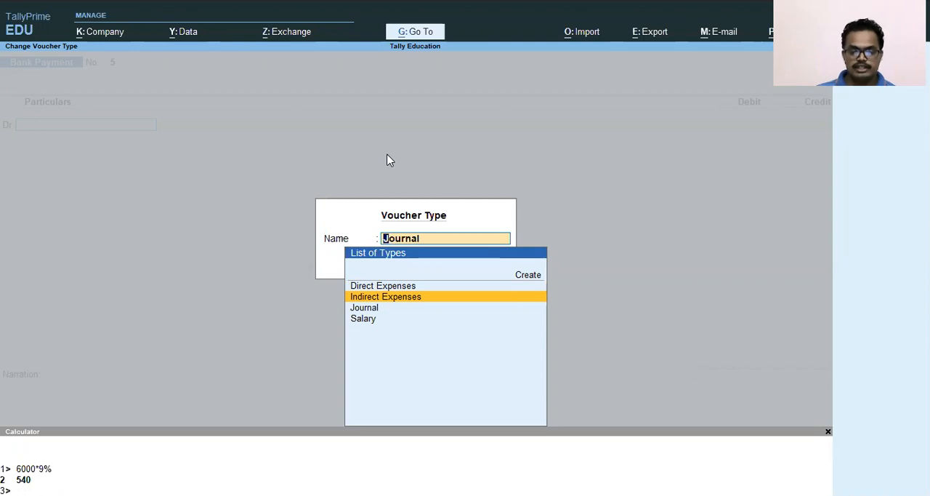
pyautogui.press('Return')
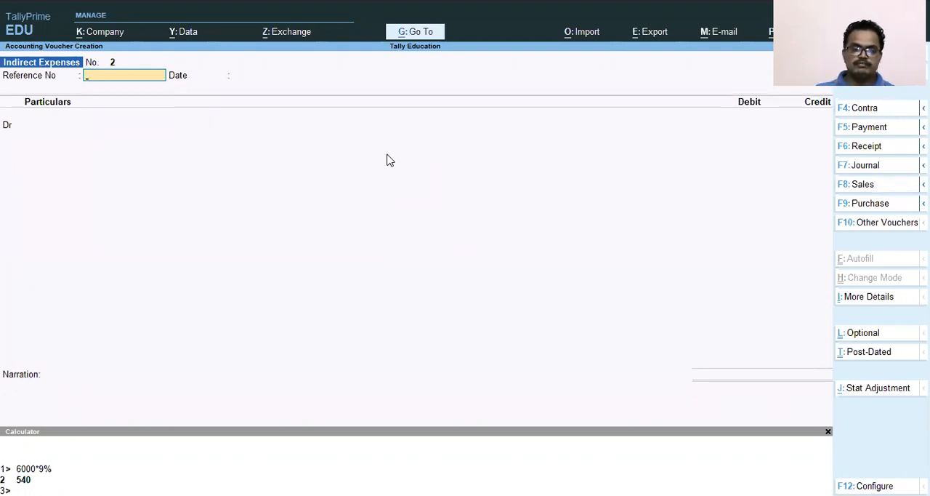
# Enter 7458 as the voucher's reference number and set the reference date to 1-May-21
pyautogui.write('7458')
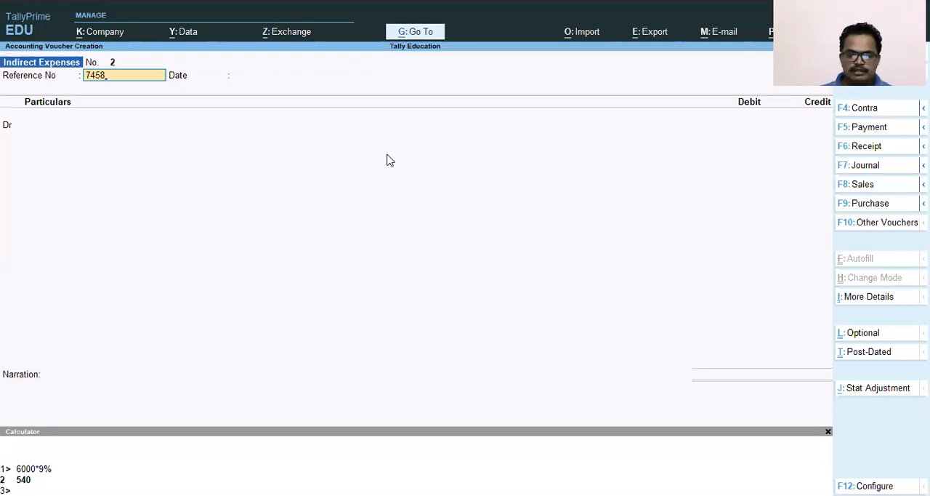
pyautogui.press('Return')
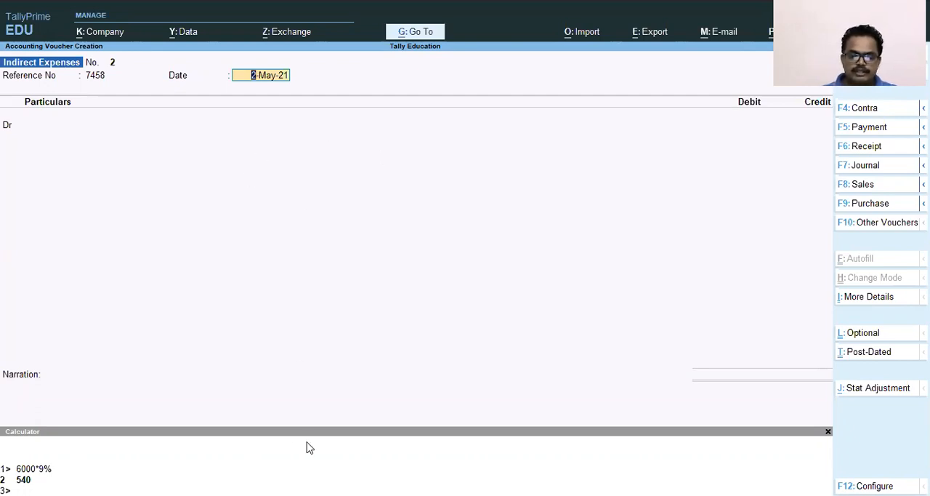
pyautogui.moveTo(160, 62)
pyautogui.mouseDown()
pyautogui.moveTo(295, 78)
pyautogui.moveTo(300, 88)
pyautogui.mouseUp()
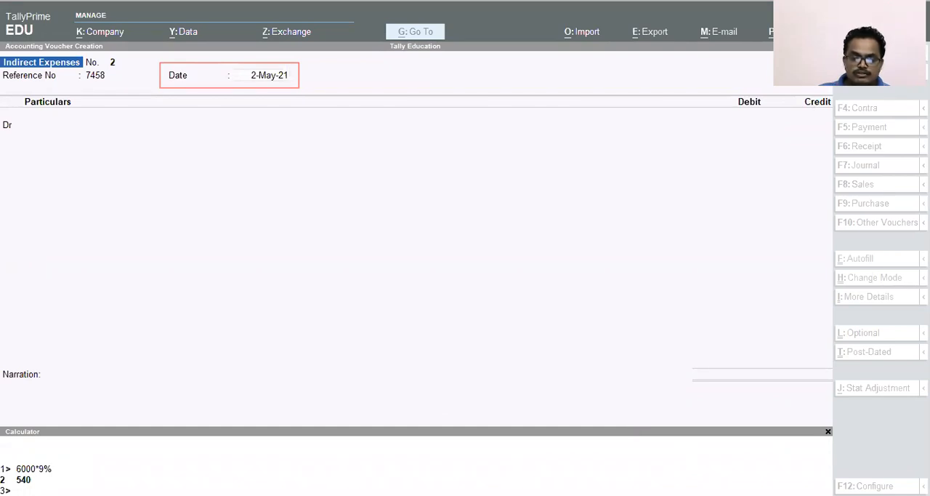
pyautogui.click(276, 88)
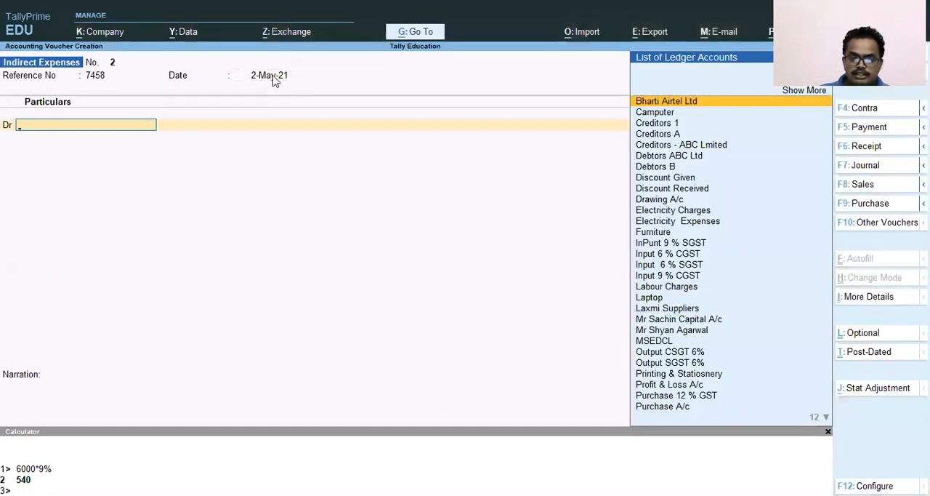
pyautogui.click(273, 77)
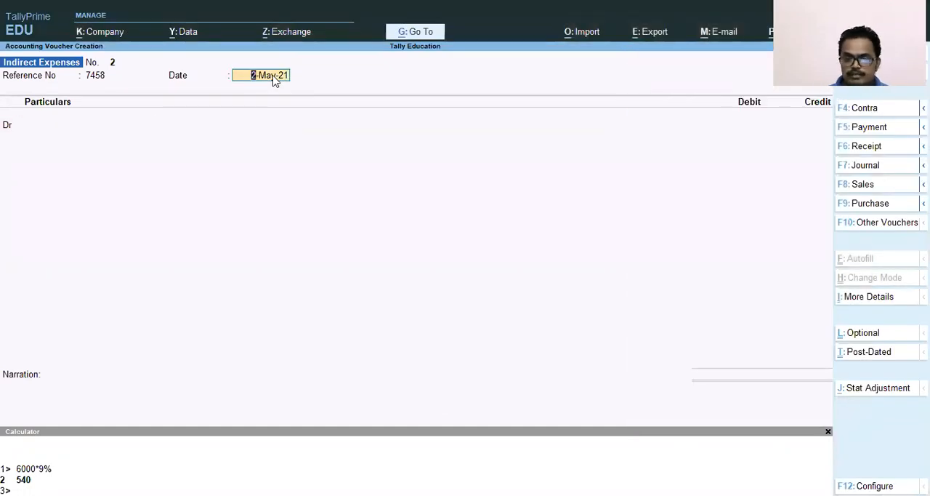
pyautogui.write('30.4')
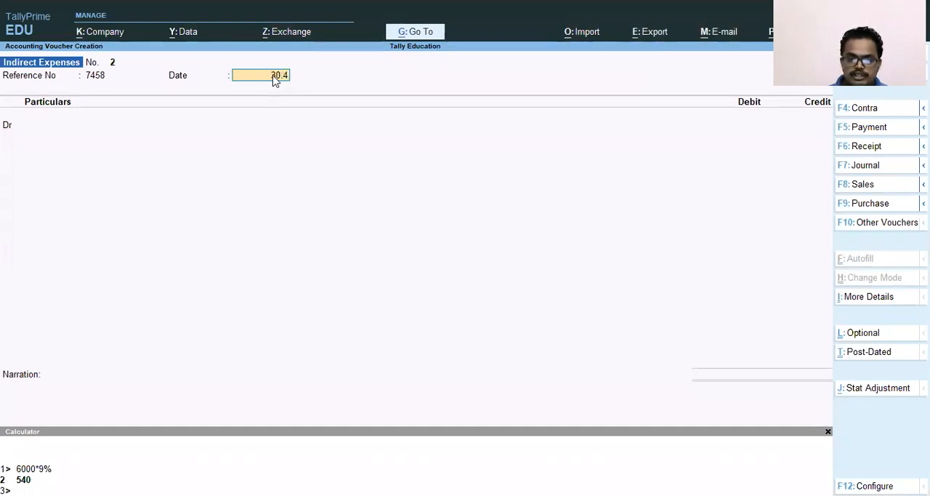
pyautogui.press('BackSpace')
pyautogui.press('BackSpace')
pyautogui.press('BackSpace')
pyautogui.press('BackSpace')
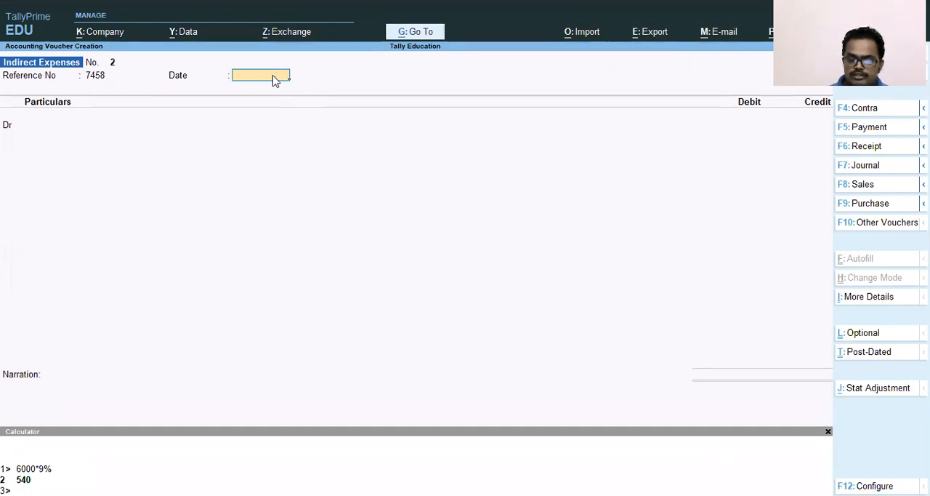
pyautogui.write('1.5')
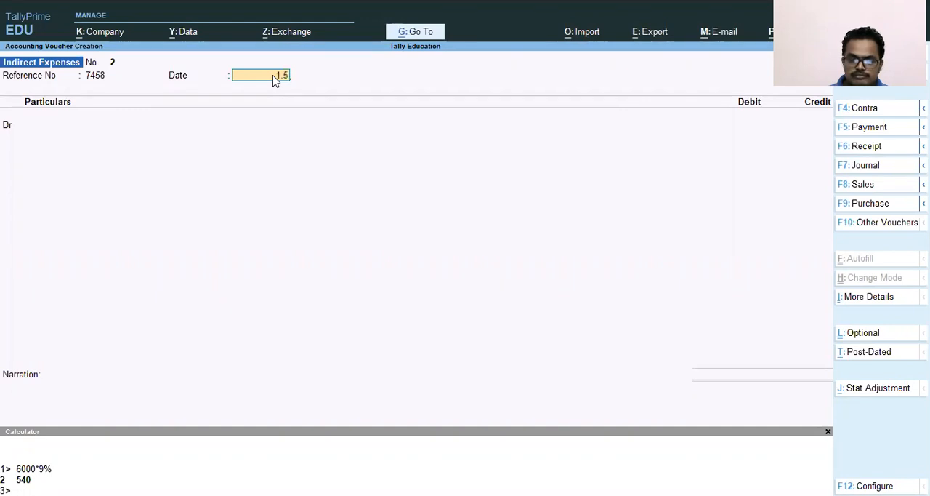
pyautogui.press('Return')
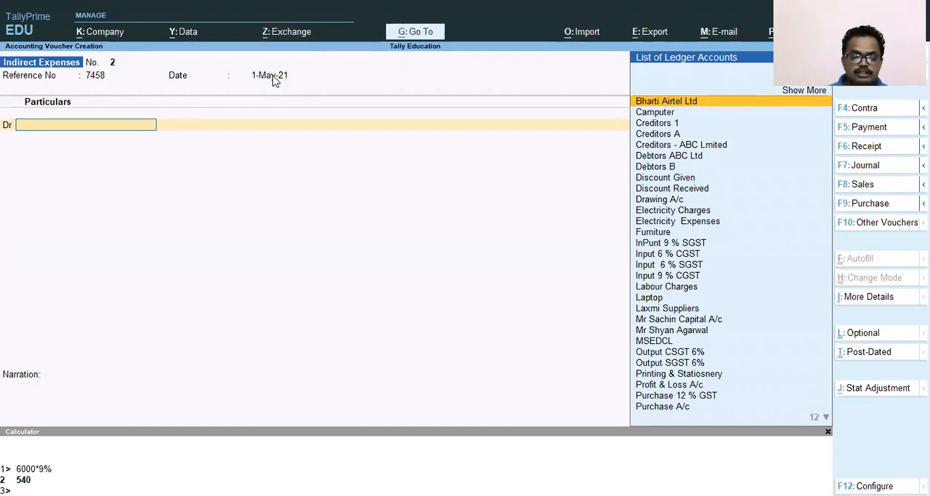
# Debit the Printing & Statiosnery ledger with 2500
pyautogui.write('pt')
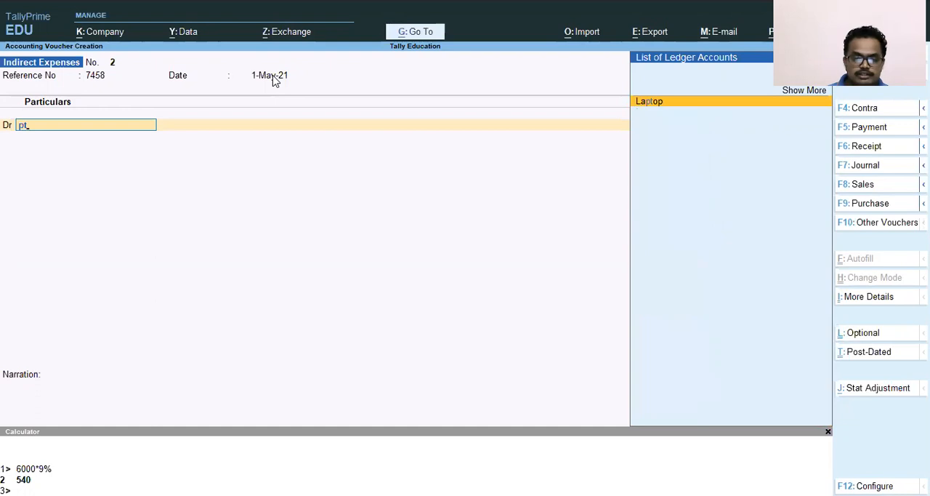
pyautogui.press('BackSpace')
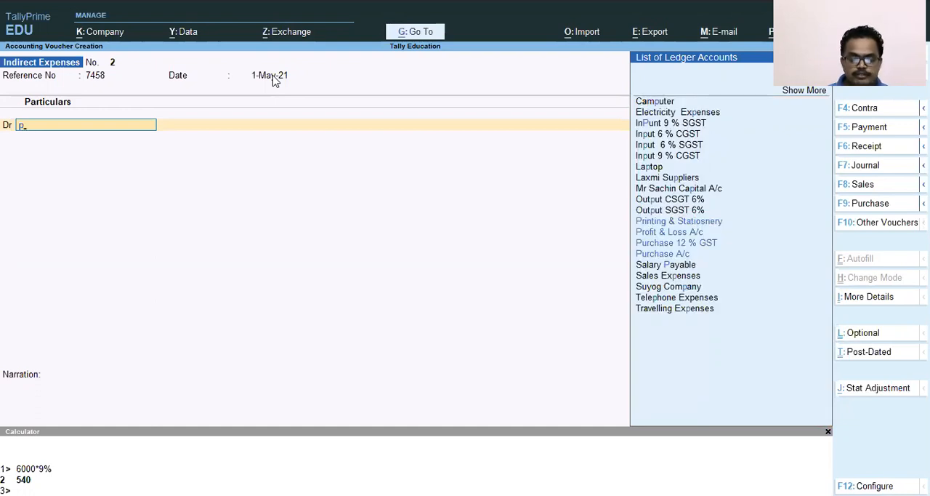
pyautogui.write('ri')
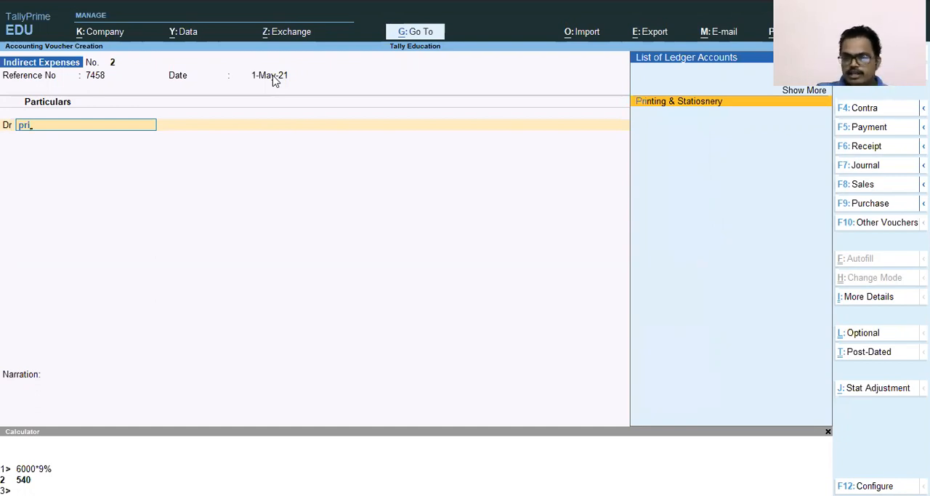
pyautogui.press('Return')
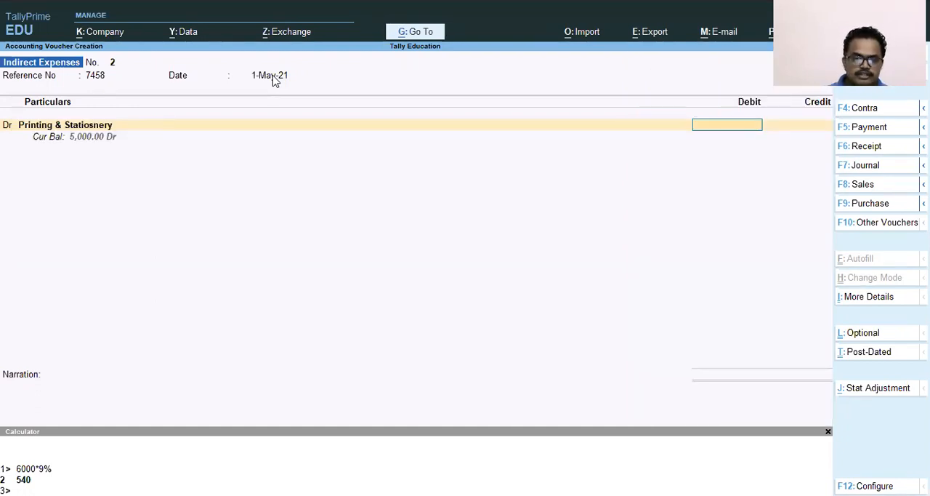
pyautogui.write('5000')
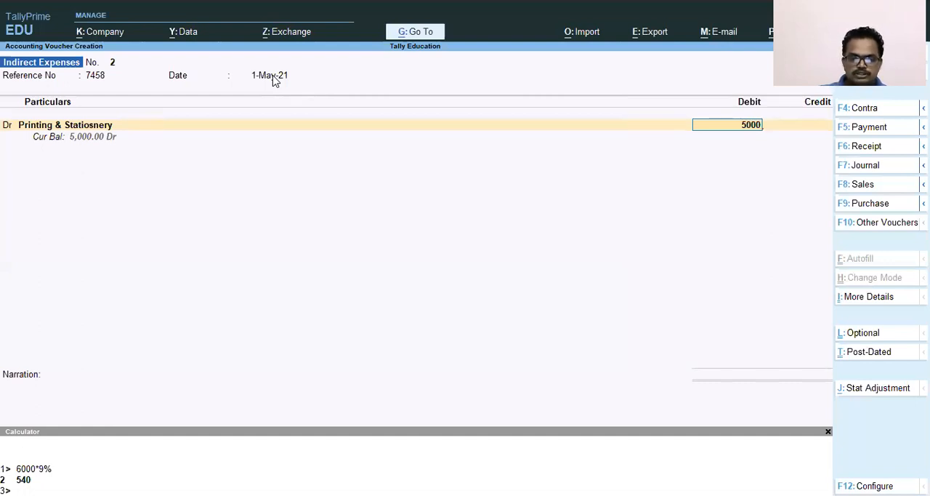
pyautogui.press('BackSpace')
pyautogui.press('BackSpace')
pyautogui.press('BackSpace')
pyautogui.press('BackSpace')
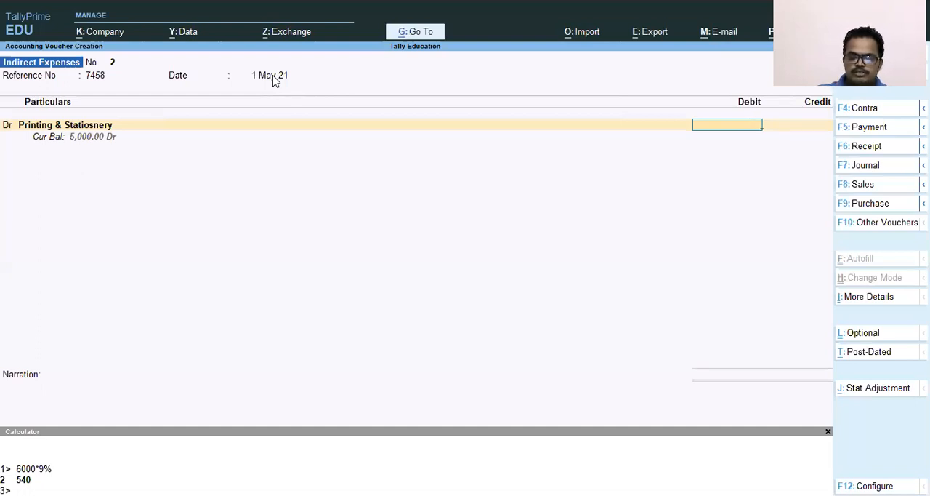
pyautogui.write('3')
pyautogui.press('BackSpace')
pyautogui.write('2500')
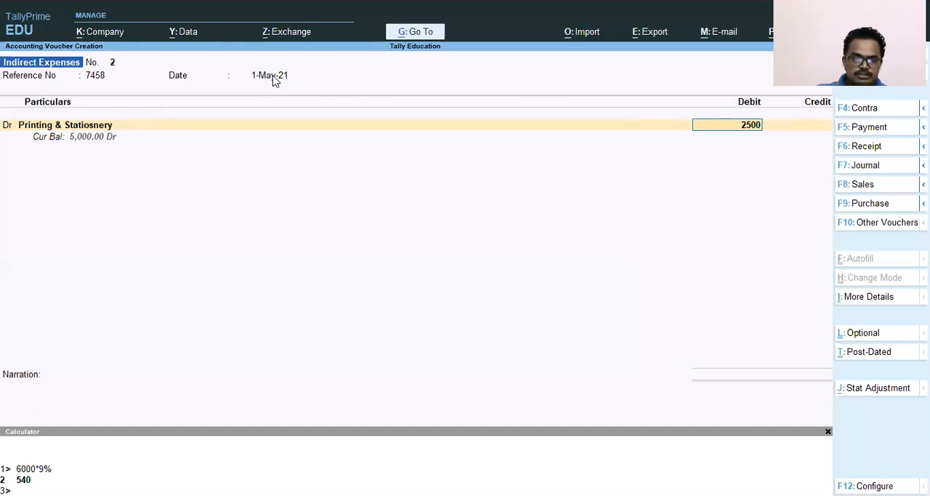
# Allocate the full 2,500 debit to the Pune Factory cost centre and credit Laxmi Suppliers with 2,500
pyautogui.press('Return')
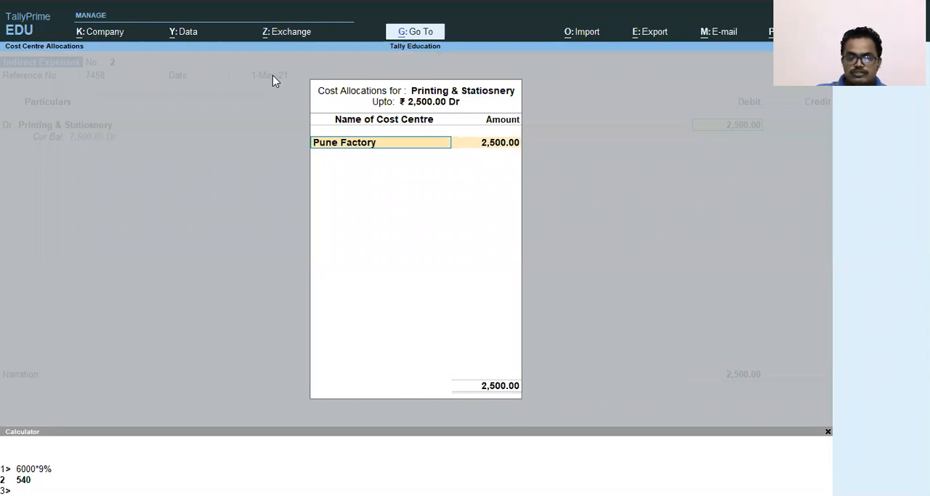
pyautogui.press('Return')
pyautogui.press('Return')
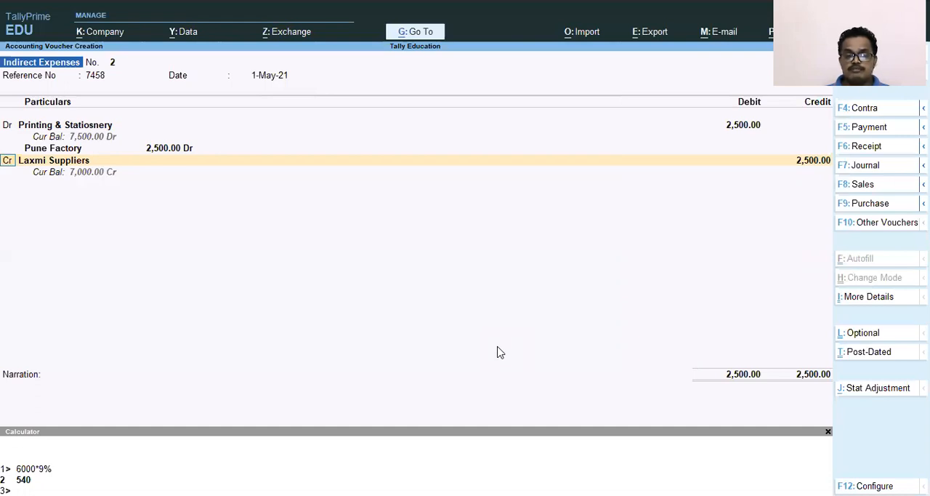
# Change the Laxmi Suppliers credit line into a debit line for the Input 6 % CGST ledger
pyautogui.write('d')
pyautogui.press('Return')
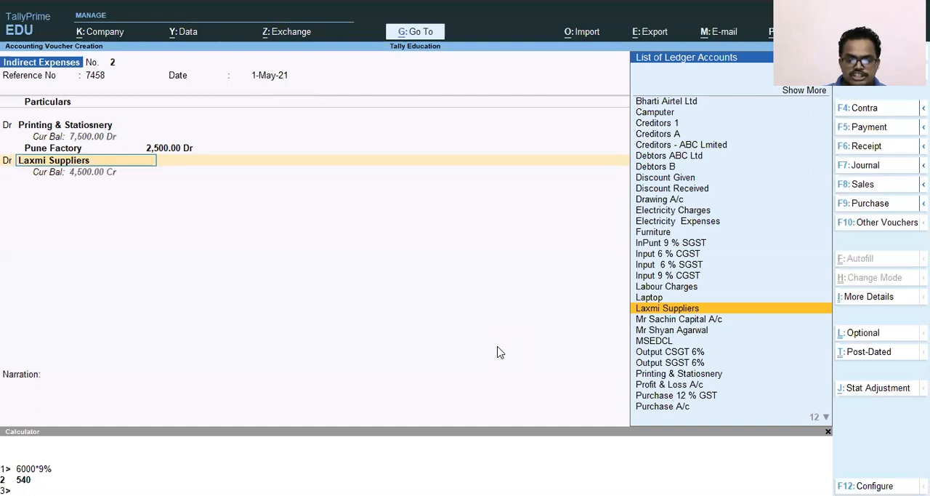
pyautogui.press('Up')
pyautogui.press('Up')
pyautogui.press('Up')
pyautogui.press('Up')
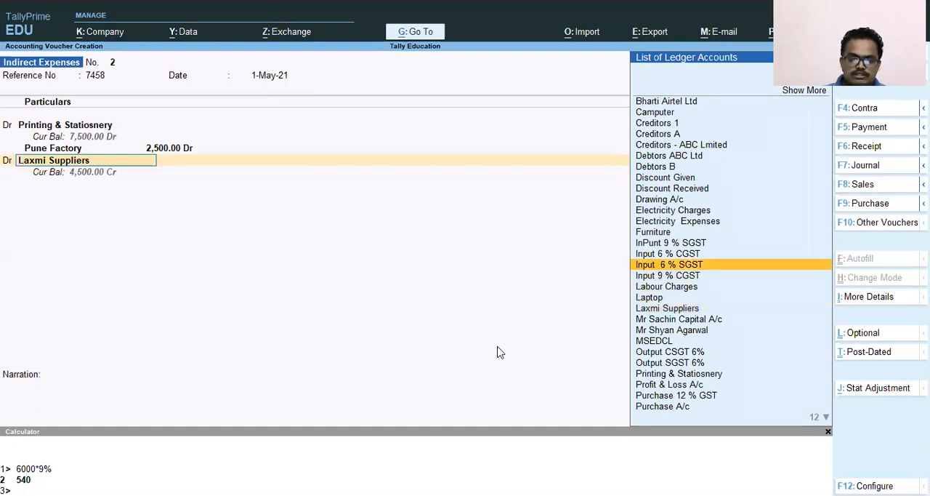
pyautogui.press('Up')
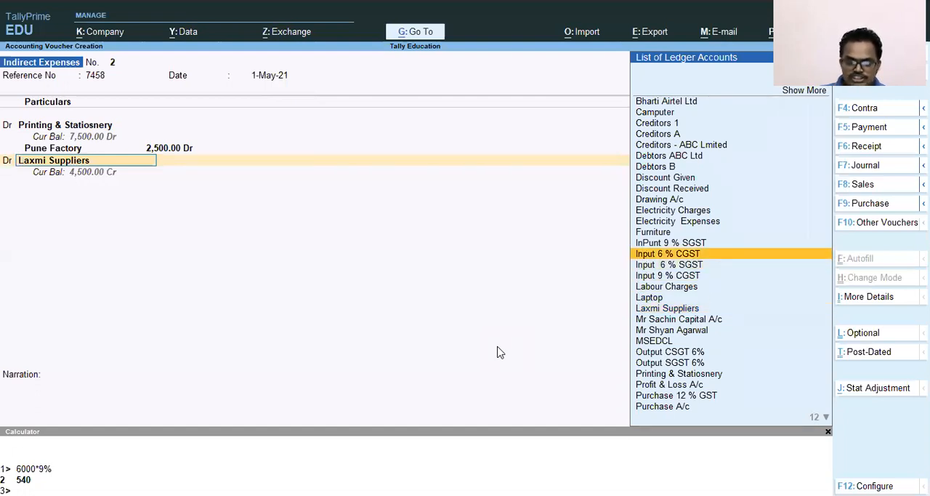
pyautogui.press('Return')
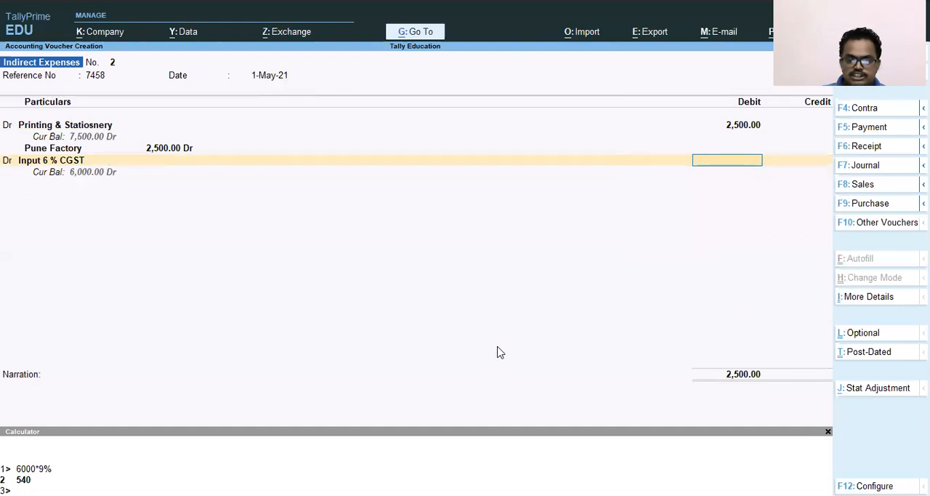
# Calculate 2500*6% with the built-in calculator and debit Input 6 % CGST with 150
pyautogui.hotkey('ctrl', 'n')
pyautogui.write('2')
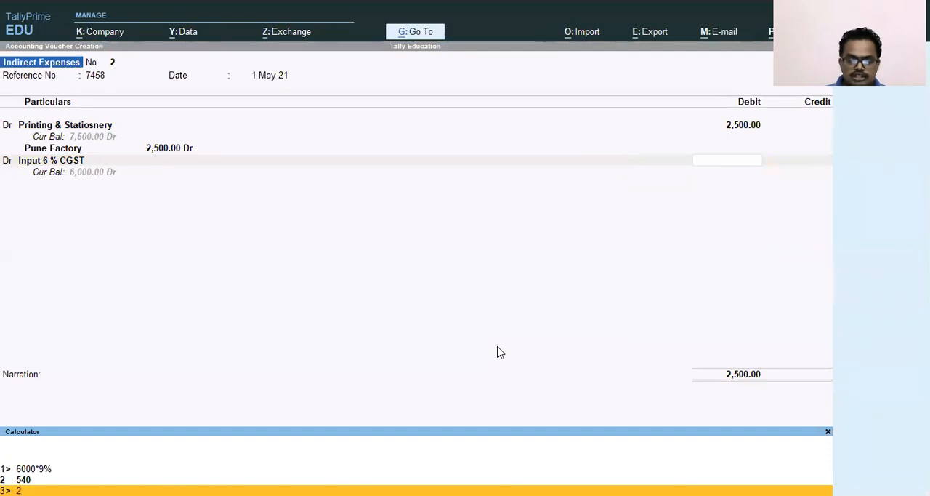
pyautogui.write('50')
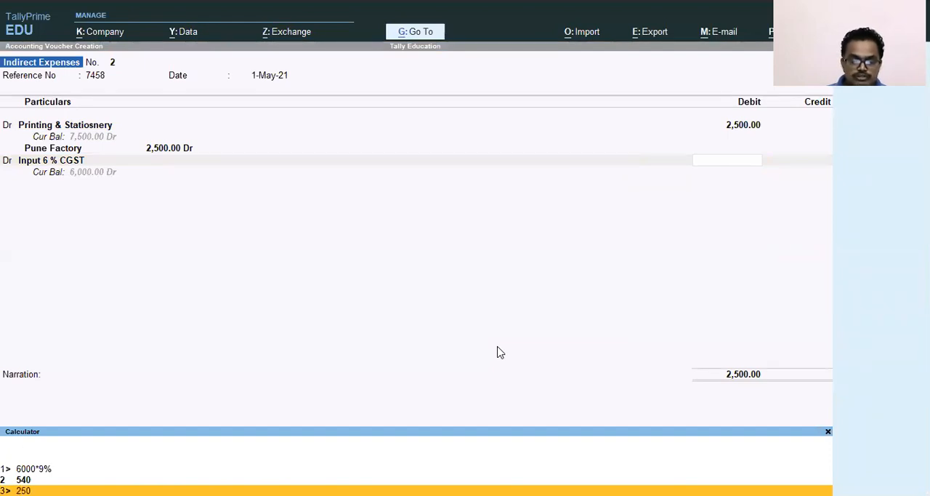
pyautogui.write('0*')
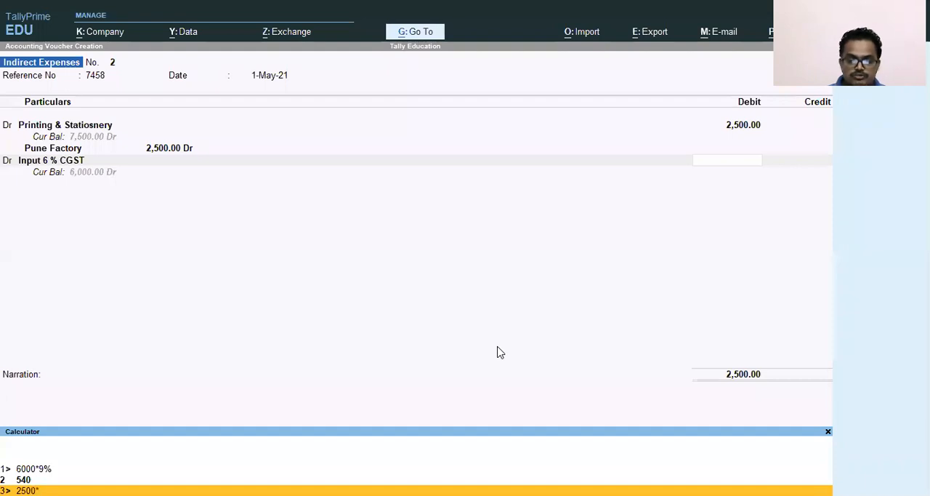
pyautogui.write('6%')
pyautogui.press('Return')
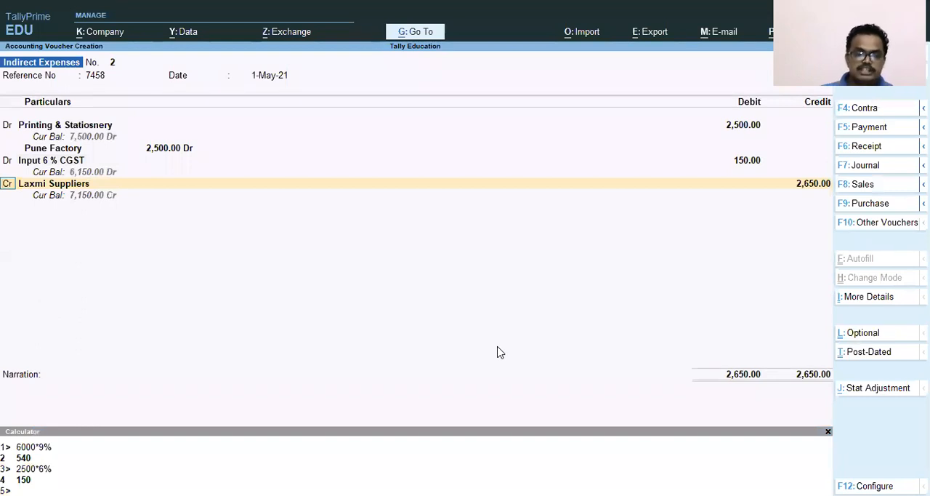
# Add a debit line for the Input 6 % SGST ledger with an amount of 150
pyautogui.write('d')
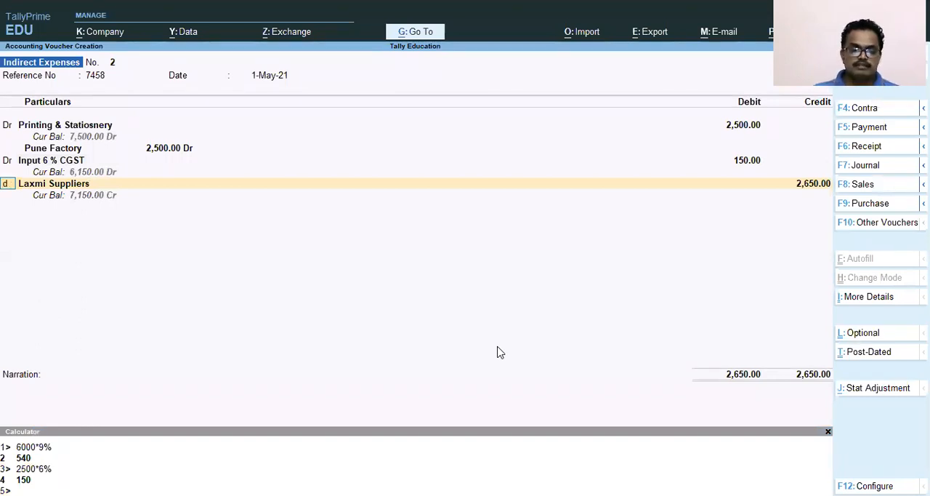
pyautogui.press('Return')
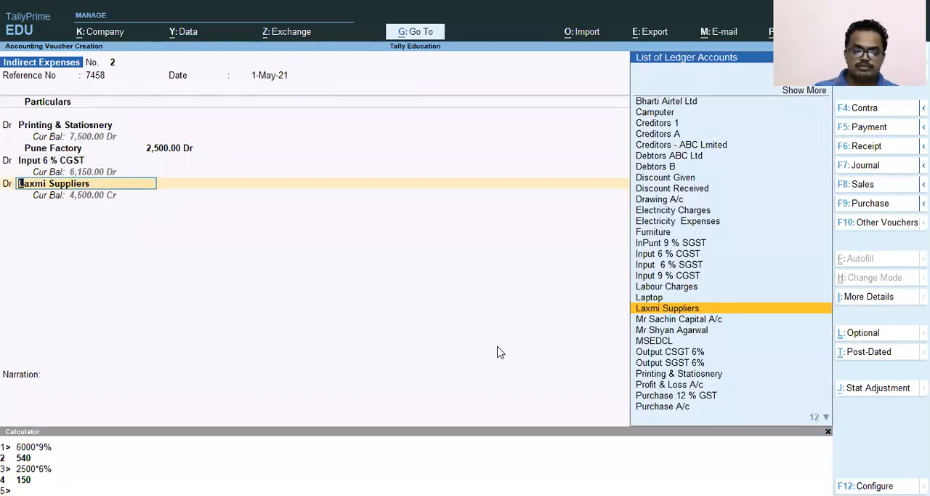
pyautogui.write('In')
pyautogui.press('Down')
pyautogui.press('Down')
pyautogui.press('Down')
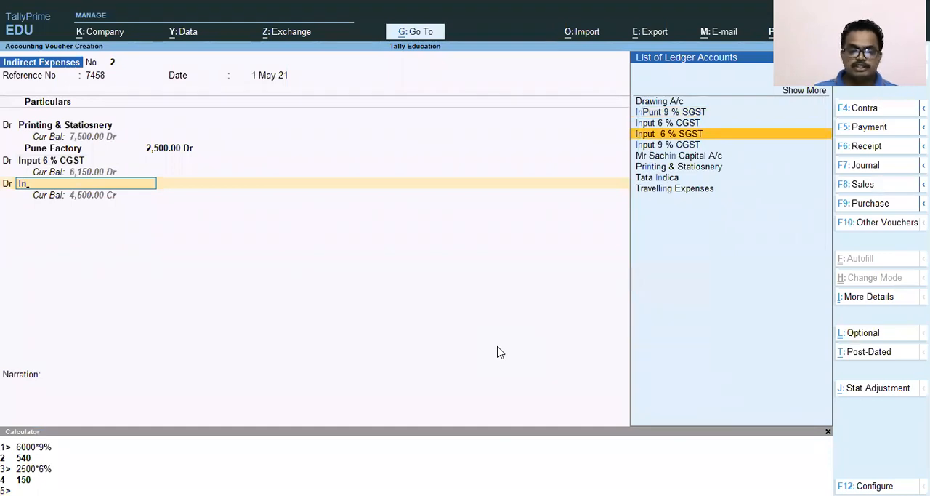
pyautogui.press('Return')
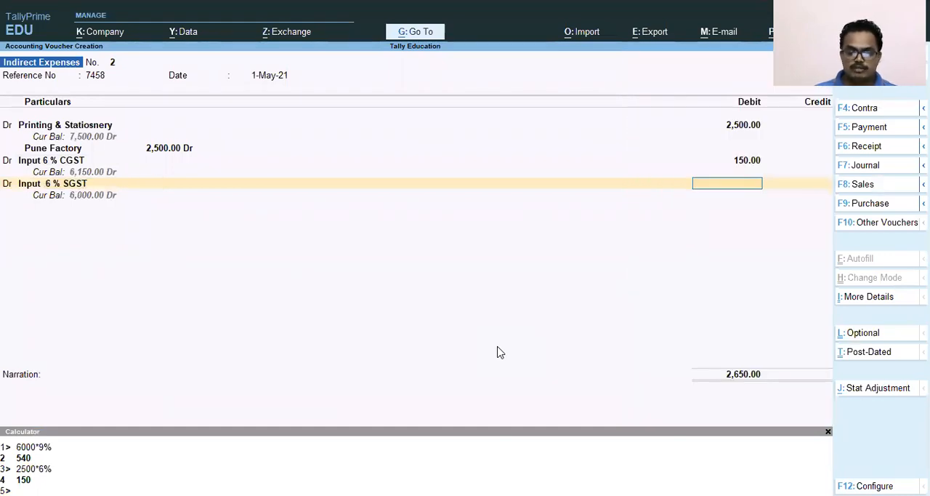
pyautogui.write('15')
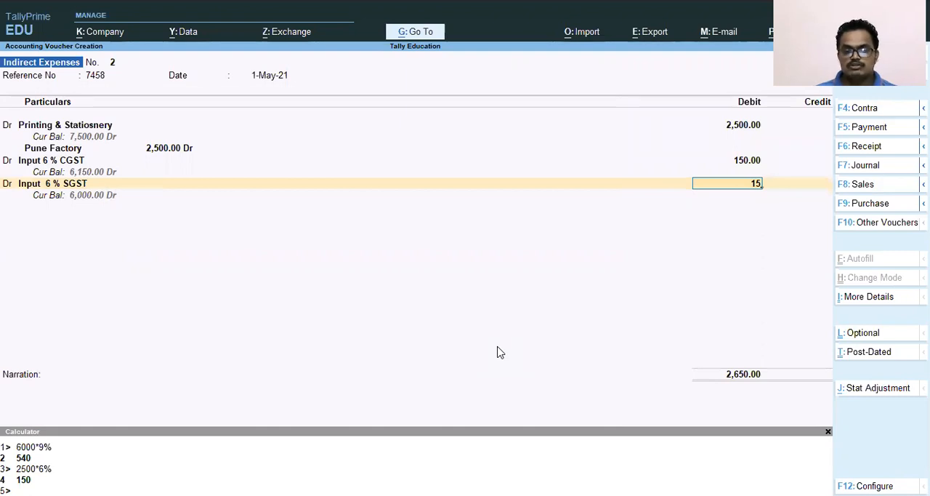
pyautogui.write('0')
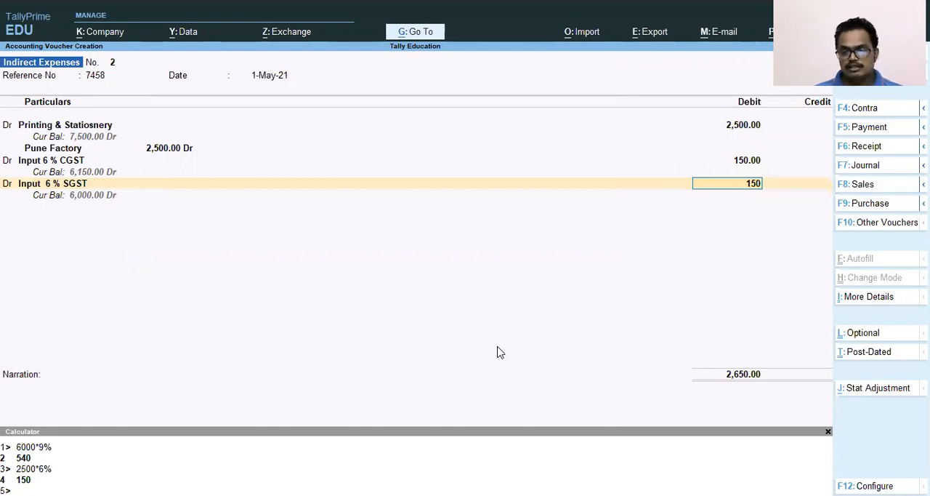
pyautogui.press('Return')
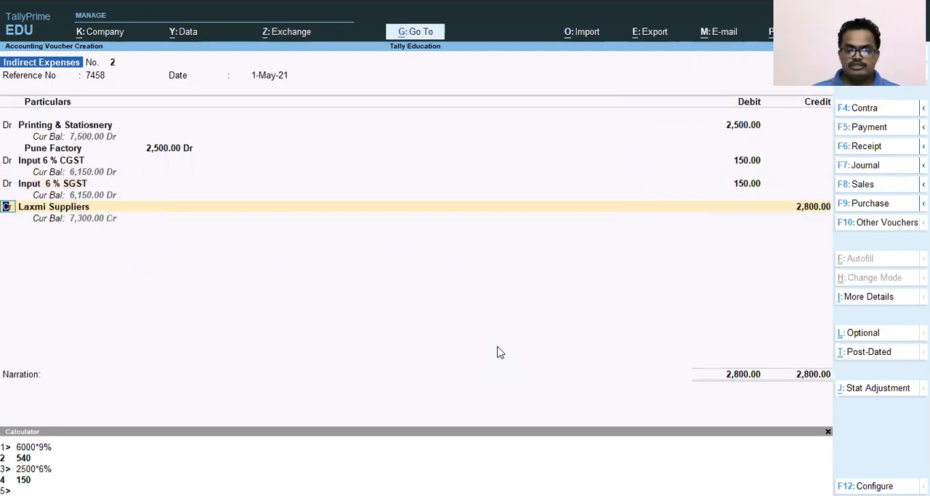
# Credit Laxmi Suppliers with the full 2,800
pyautogui.press('Return')
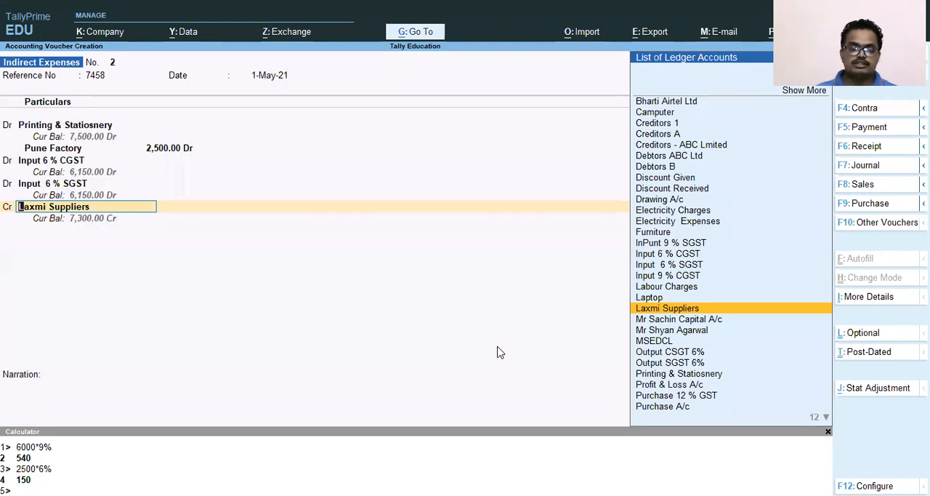
pyautogui.press('Return')
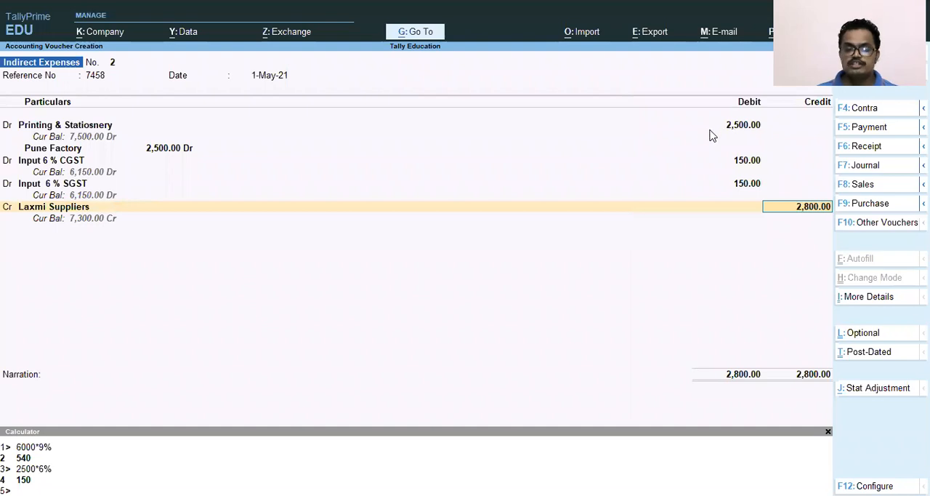
pyautogui.click(742, 177)
pyautogui.press('Return')
pyautogui.press('Return')
pyautogui.press('Return')
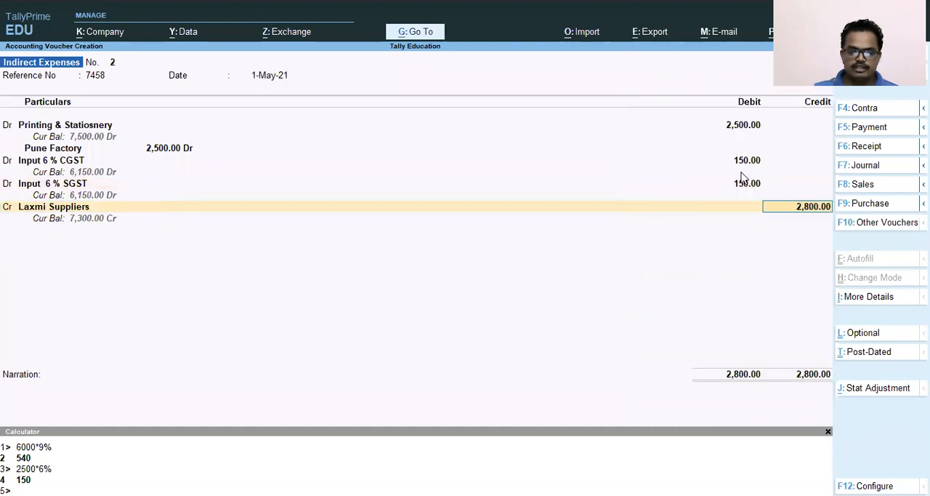
pyautogui.press('Return')
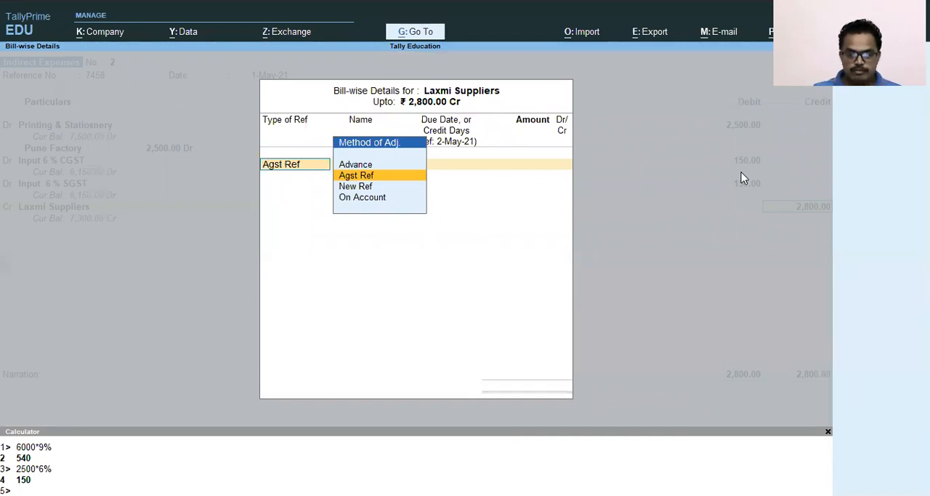
# Record the Laxmi Suppliers credit bill-wise as New Ref 7458 for 2,800 Cr, leaving the due date blank
pyautogui.press('Down')
pyautogui.press('Return')
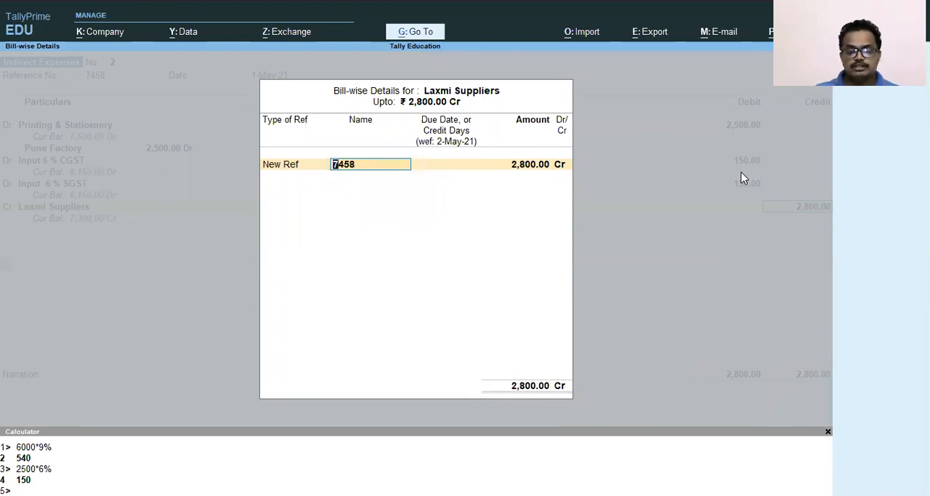
pyautogui.press('Return')
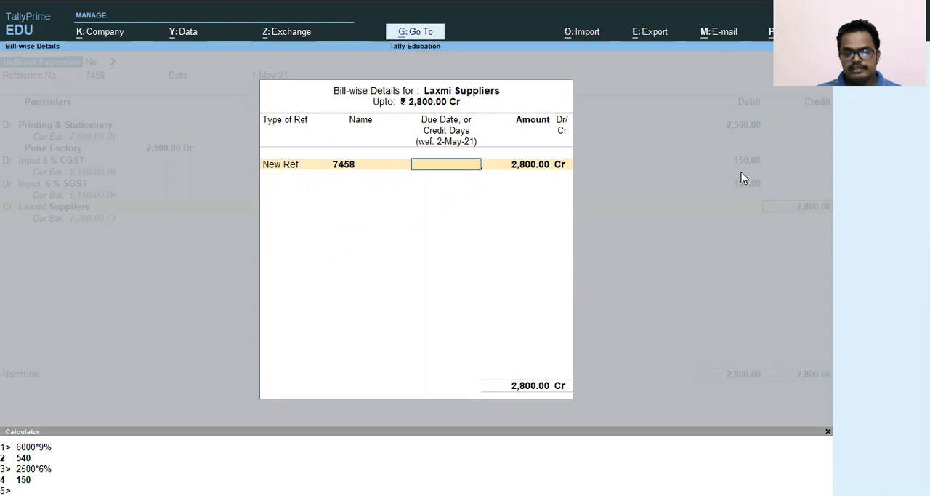
pyautogui.press('Return')
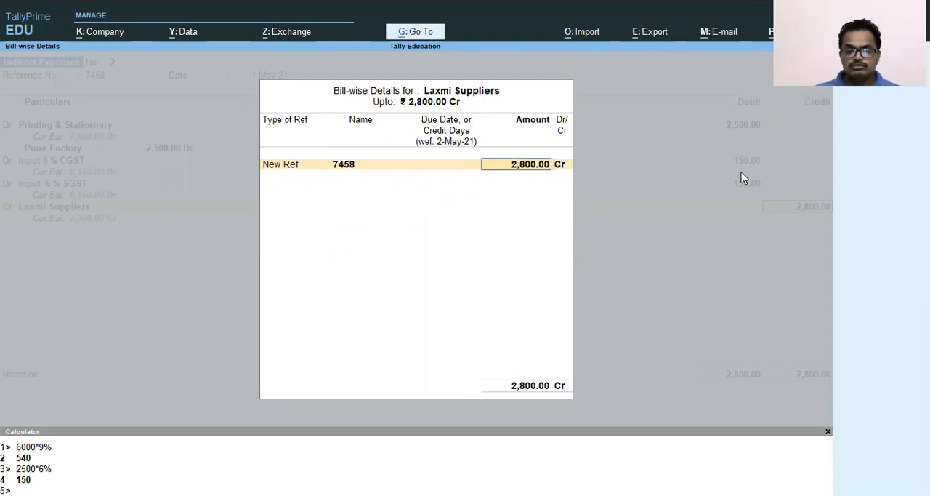
pyautogui.press('Return')
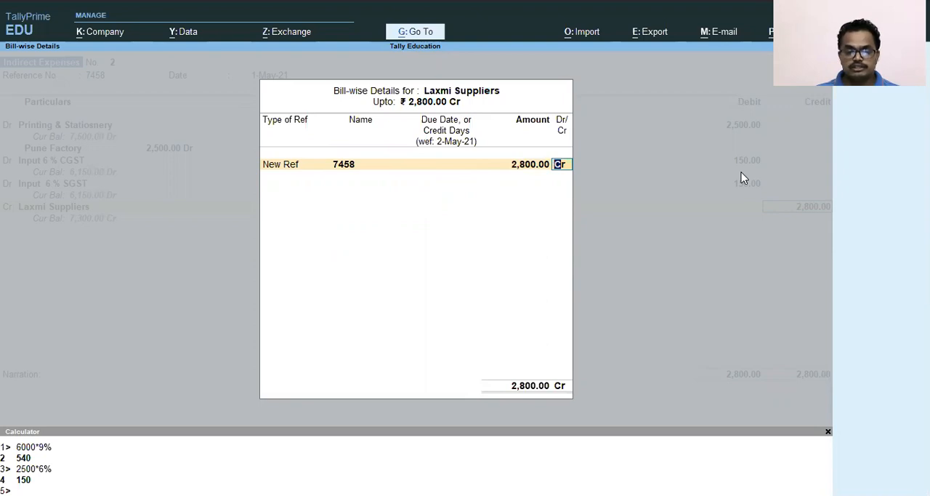
pyautogui.press('Return')
# Enter the narration "Being Purchase of Printing & Stationery for Office use" and save the voucher
pyautogui.write('Being Purchase of')
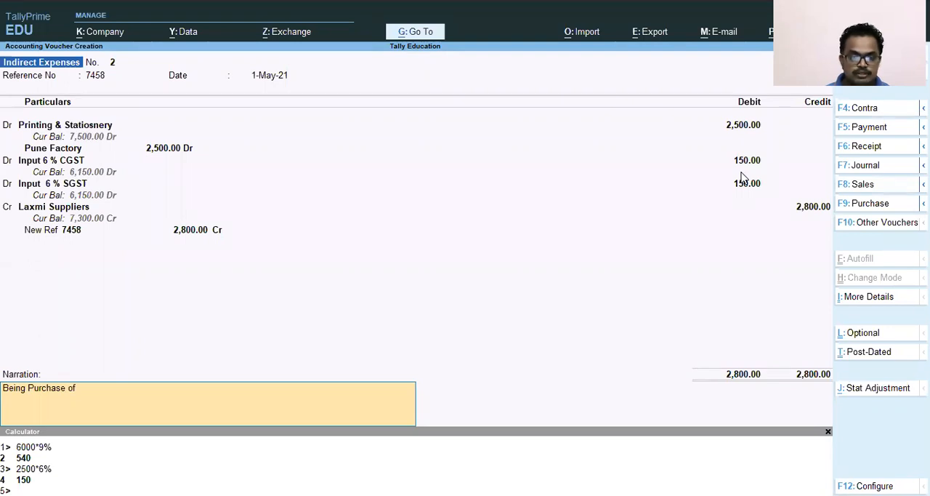
pyautogui.write('Printing')
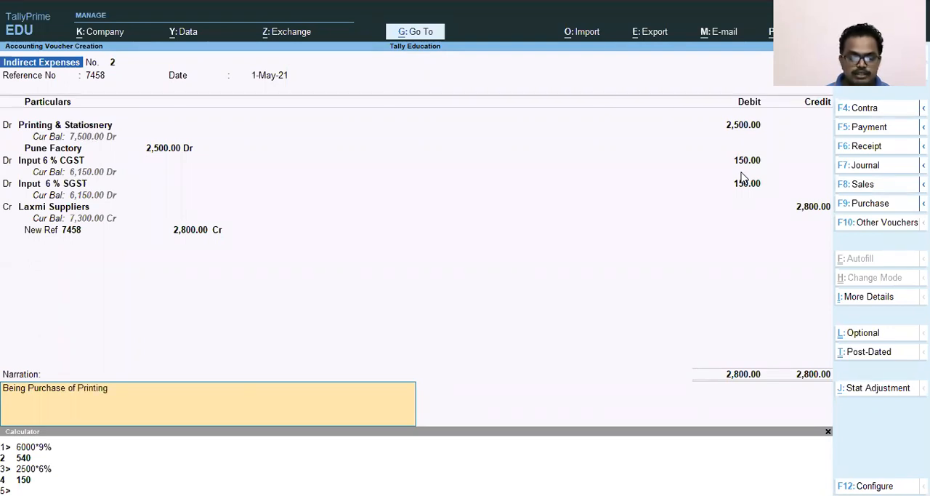
pyautogui.write(' & Sta')
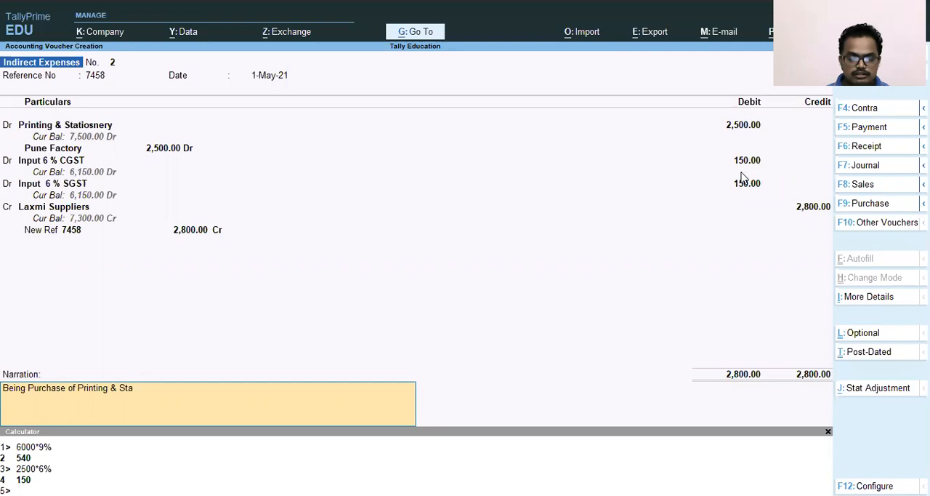
pyautogui.write('tionery')
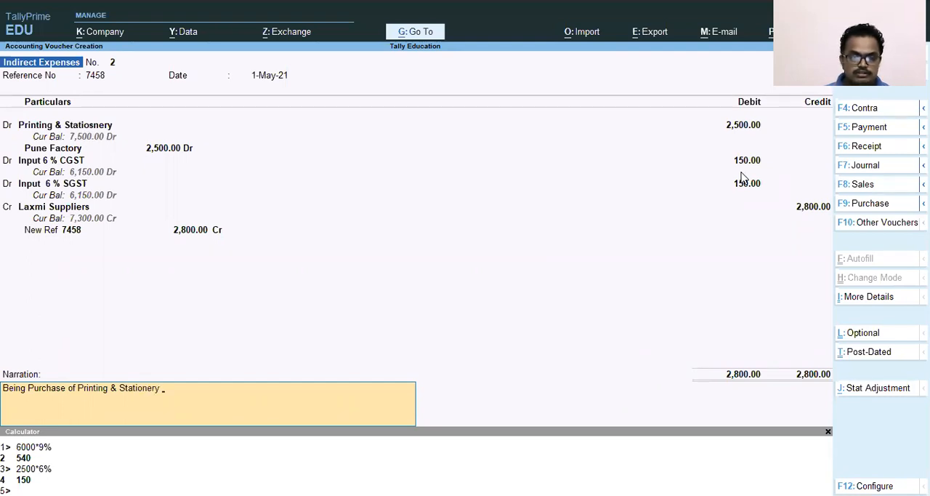
pyautogui.write(' of')
pyautogui.press('BackSpace')
pyautogui.write('for Of')
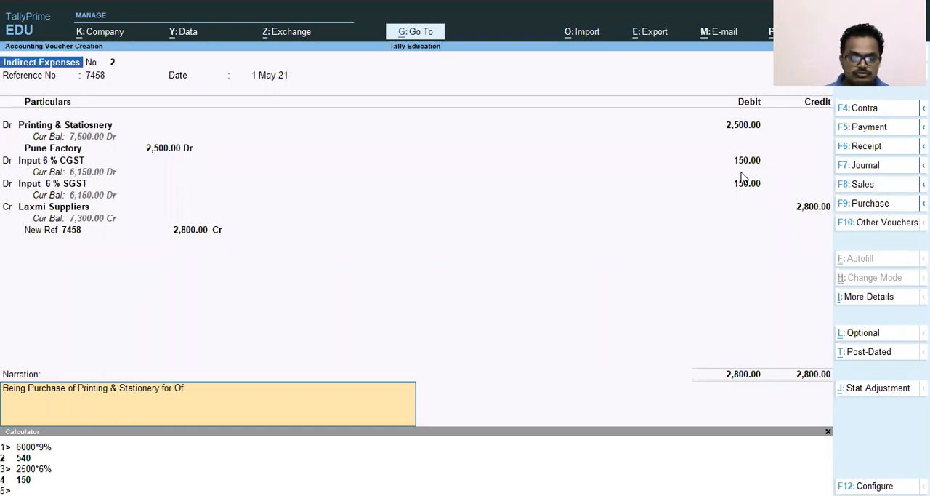
pyautogui.write('fice use')
pyautogui.press('Return')
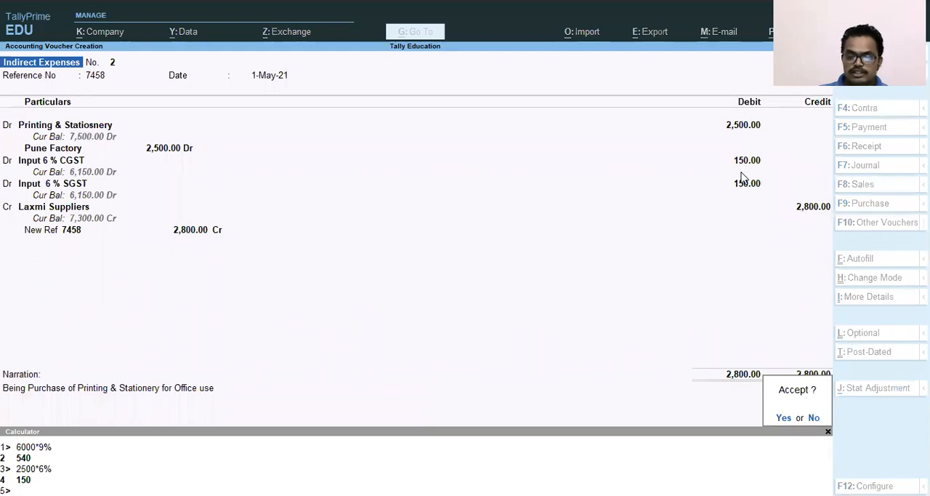
pyautogui.press('Return')
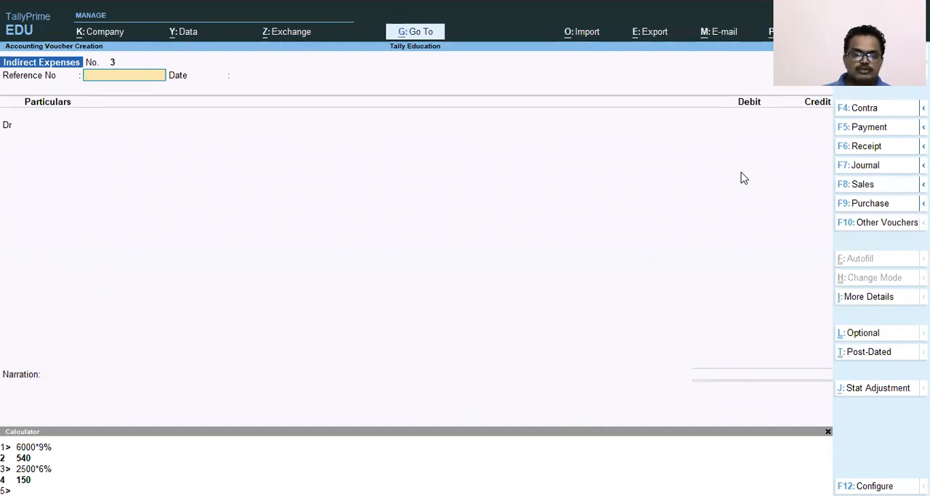
# Leave voucher entry and open the Profit & Loss A/c report
pyautogui.press('Escape')
pyautogui.press('Down')
pyautogui.press('Down')
pyautogui.press('Down')
pyautogui.press('Down')
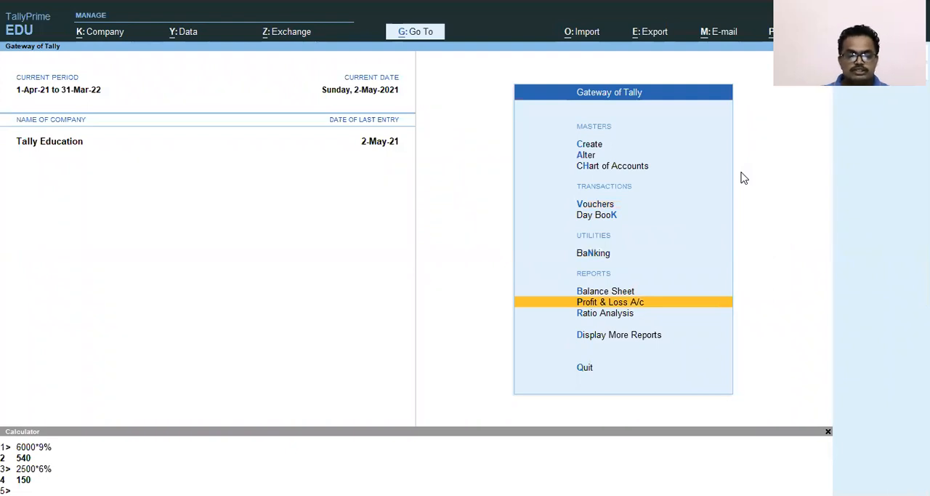
pyautogui.press('Up')
pyautogui.press('Down')
pyautogui.press('Return')
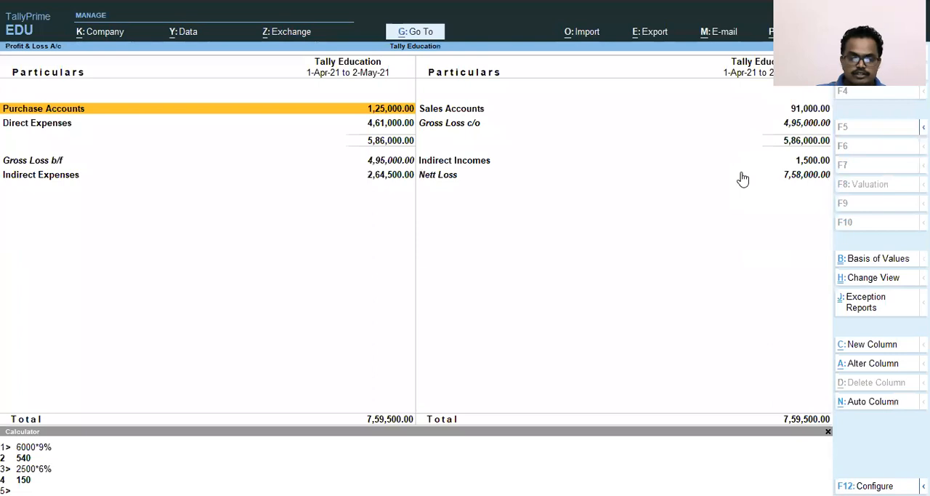
# Drill down from Indirect Expenses through the Office Expenses group to the monthly summary of the Printing & Statiosnery ledger
pyautogui.press('Down')
pyautogui.press('Down')
pyautogui.press('Down')
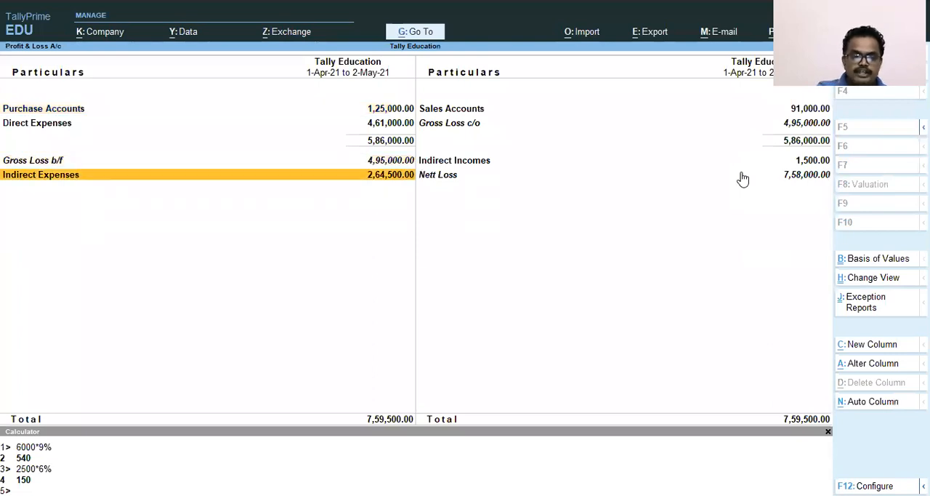
pyautogui.press('Return')
pyautogui.press('Down')
pyautogui.press('Down')
pyautogui.press('Down')
pyautogui.press('Up')
pyautogui.press('Up')
pyautogui.press('Up')
pyautogui.press('Return')
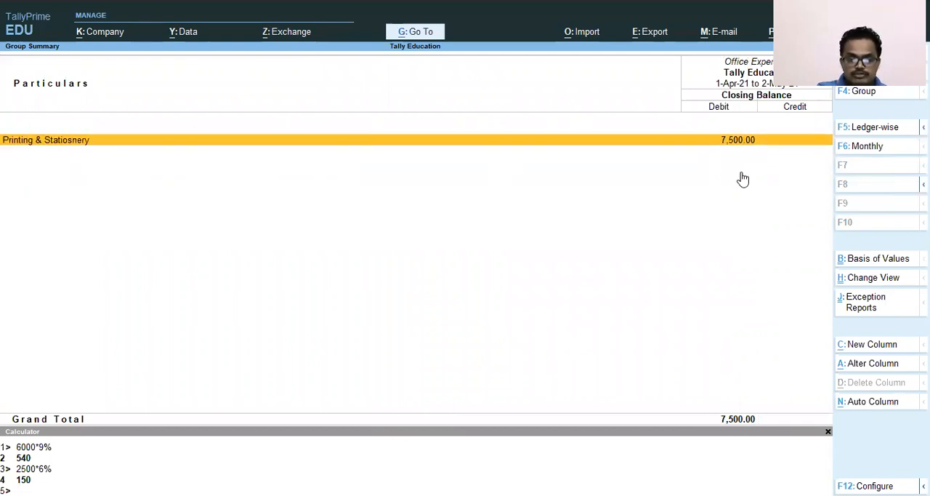
pyautogui.press('Return')
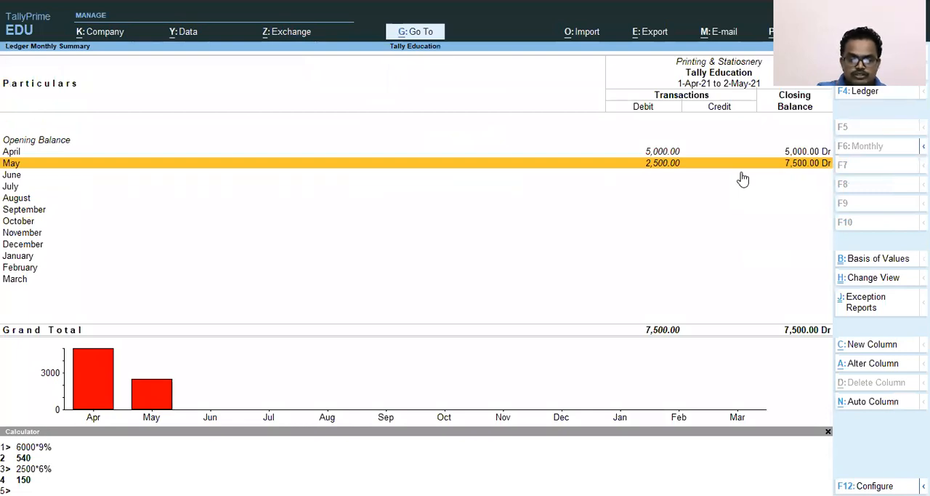
# Compare the April and May rows of the Printing & Statiosnery ledger and open the May voucher list
pyautogui.press('Up')
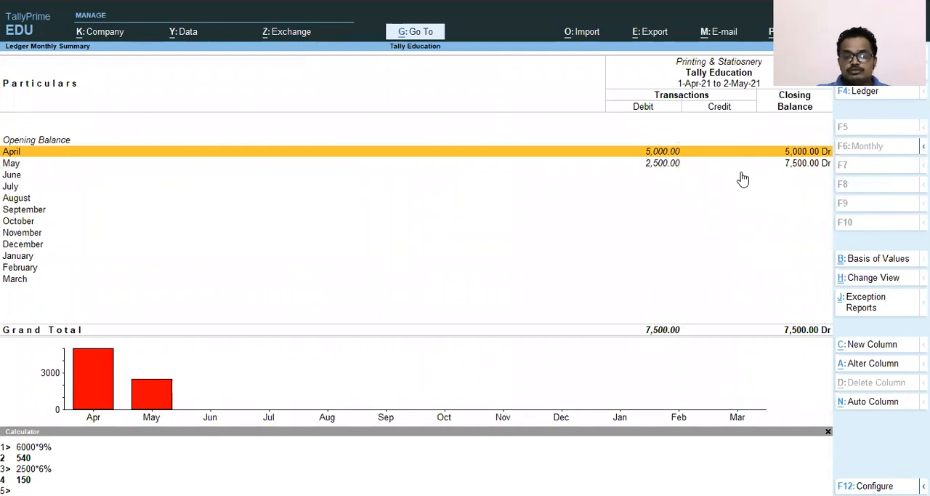
pyautogui.press('Down')
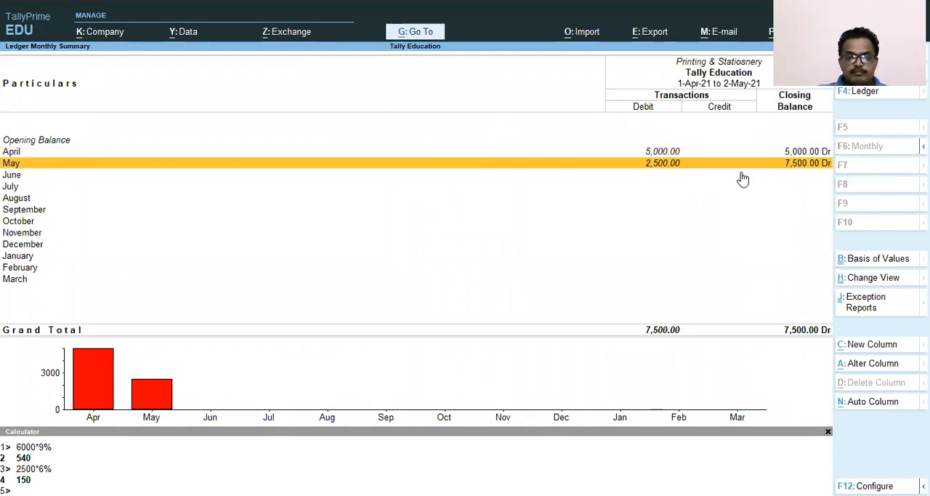
pyautogui.press('Up')
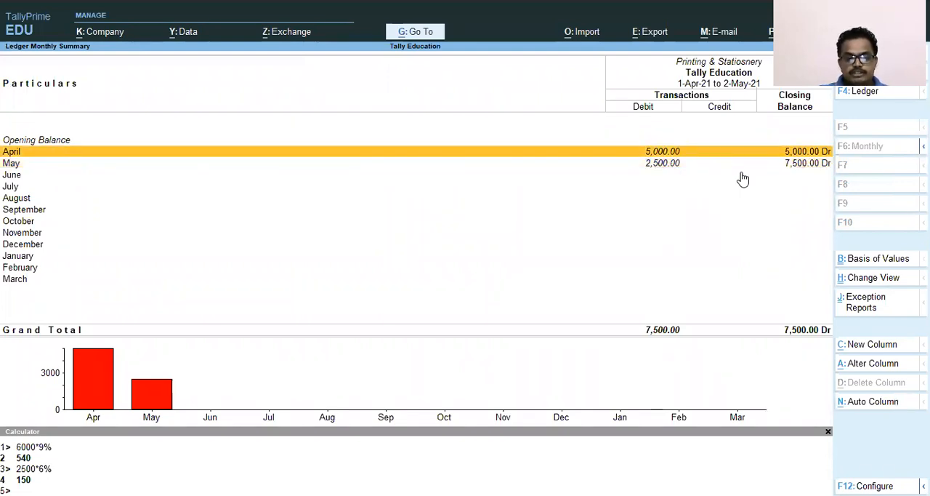
pyautogui.press('Down')
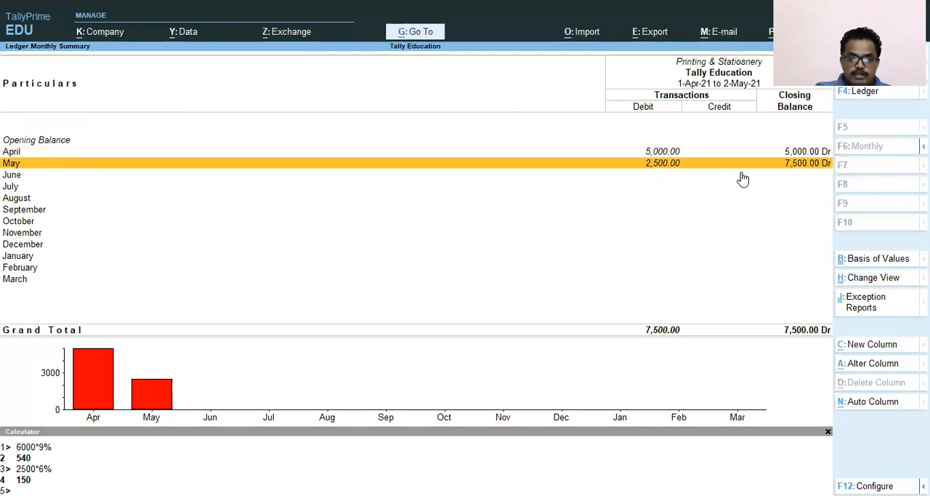
pyautogui.press('Return')
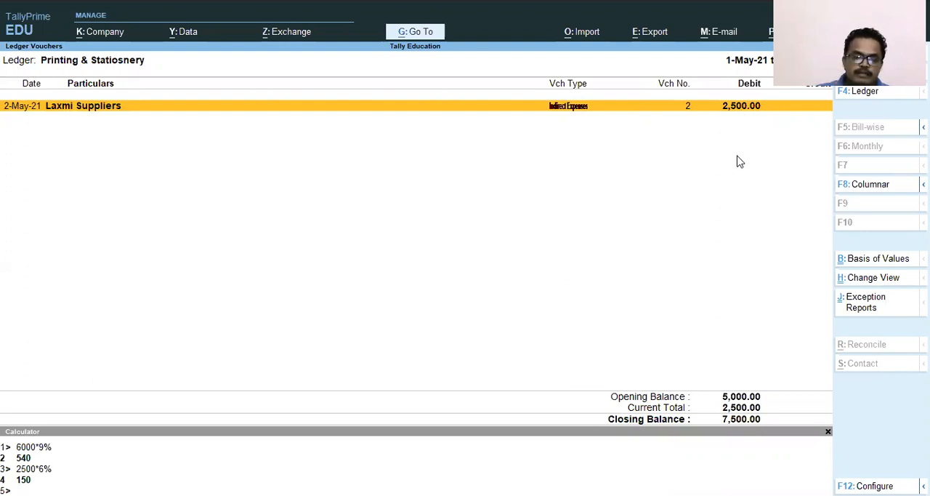
# Close the ledger and Profit & Loss A/c reports and open the Balance Sheet
pyautogui.press('Escape')
pyautogui.press('Escape')
pyautogui.press('Escape')
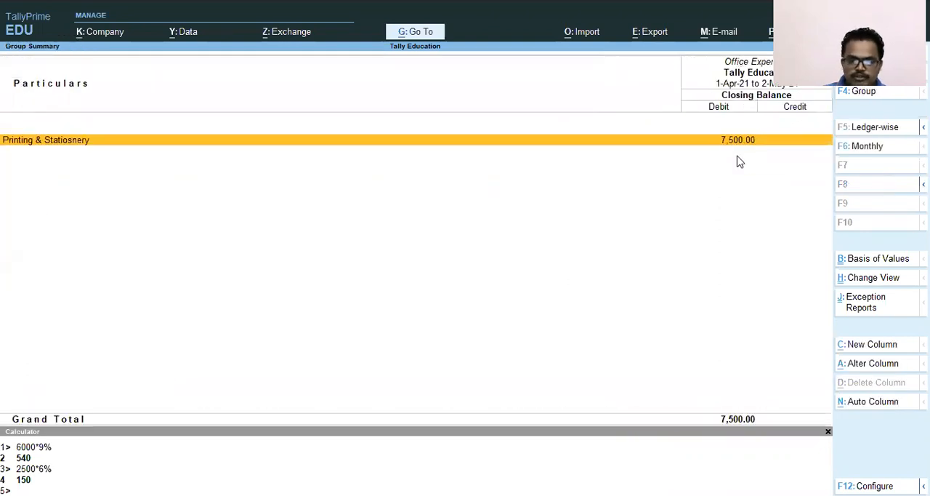
pyautogui.press('Escape')
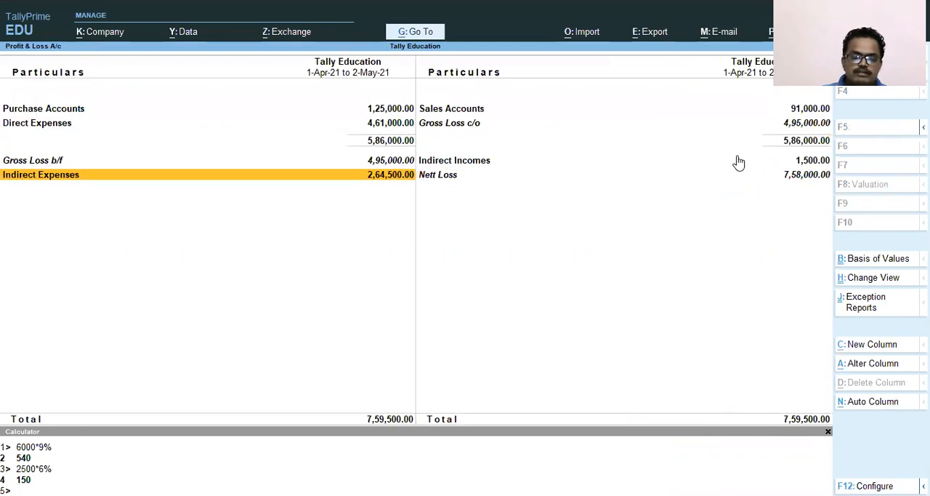
pyautogui.press('Escape')
pyautogui.press('Up')
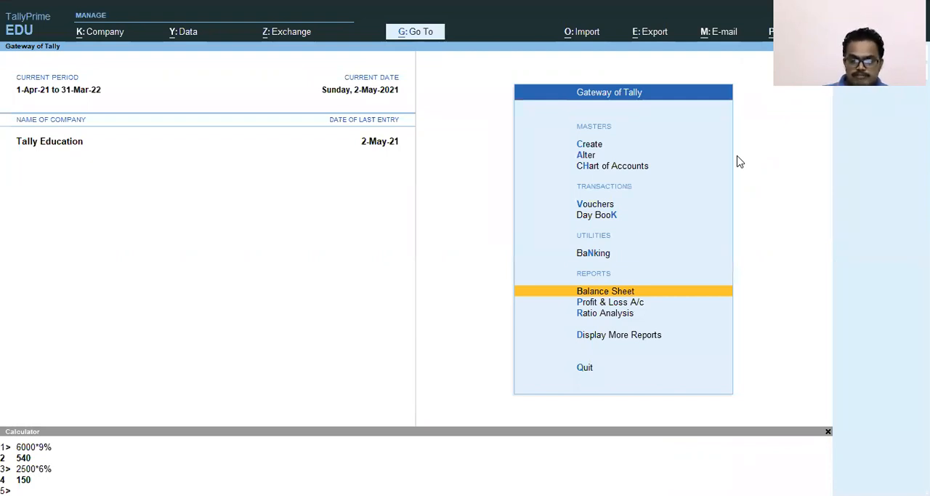
pyautogui.press('Return')
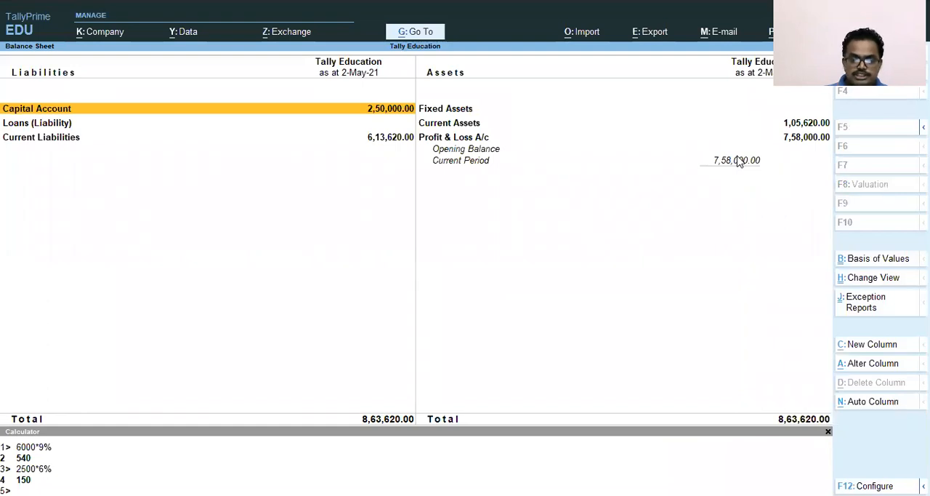
# Drill down from Current Liabilities through Sundry Creditors and Laxmi Suppliers to the ledger's May vouchers
pyautogui.press('Down')
pyautogui.press('Down')
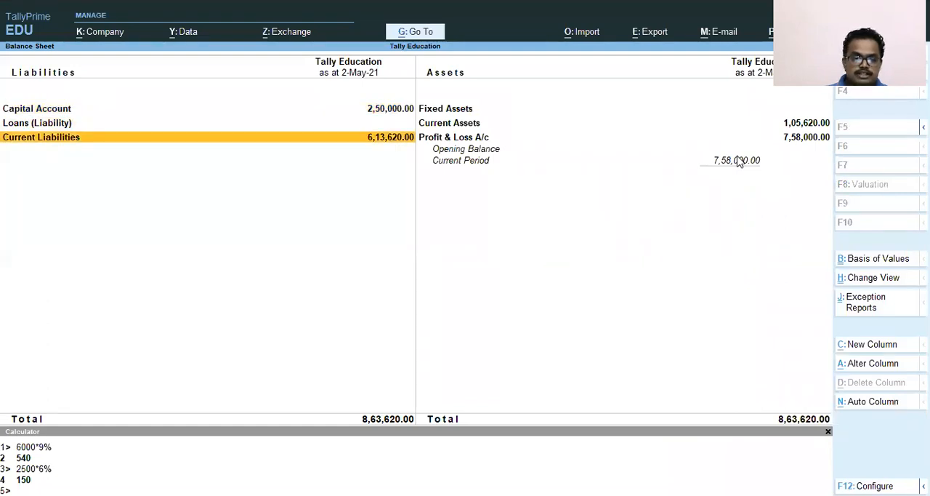
pyautogui.press('Return')
pyautogui.press('Down')
pyautogui.press('Down')
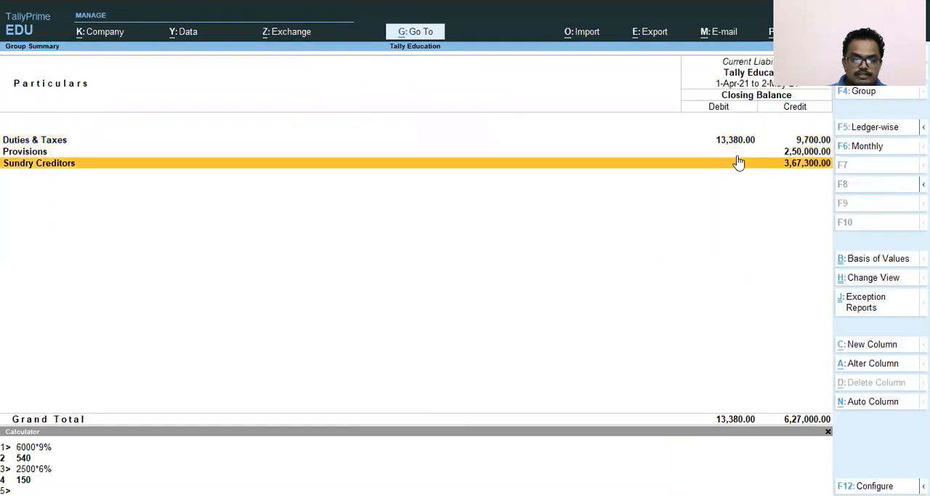
pyautogui.press('Return')
pyautogui.press('Down')
pyautogui.press('Return')
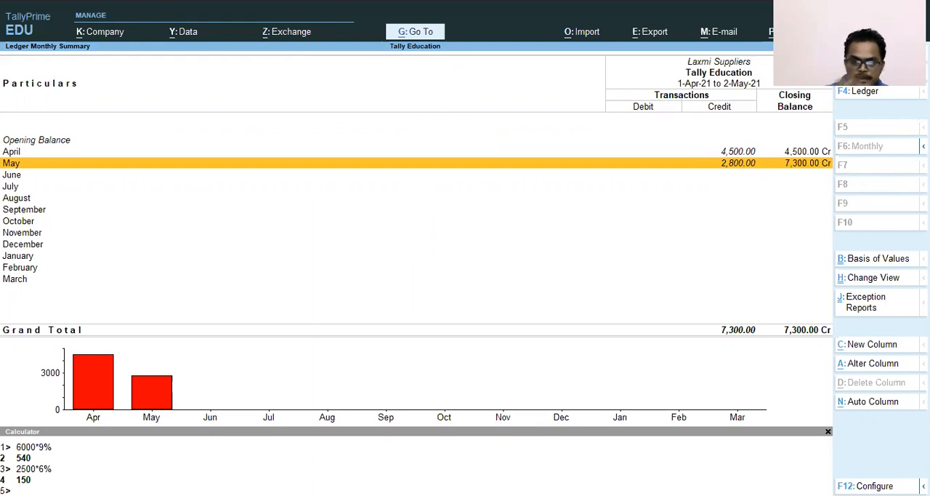
pyautogui.press('Return')
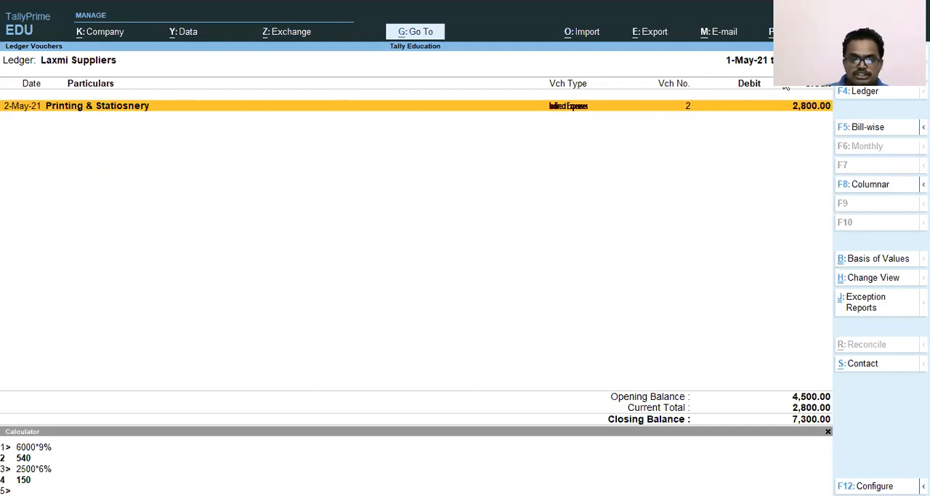
# Close the Laxmi Suppliers ledger and the Balance Sheet, returning to the Gateway of Tally
pyautogui.press('Escape')
pyautogui.press('Escape')
pyautogui.press('Escape')
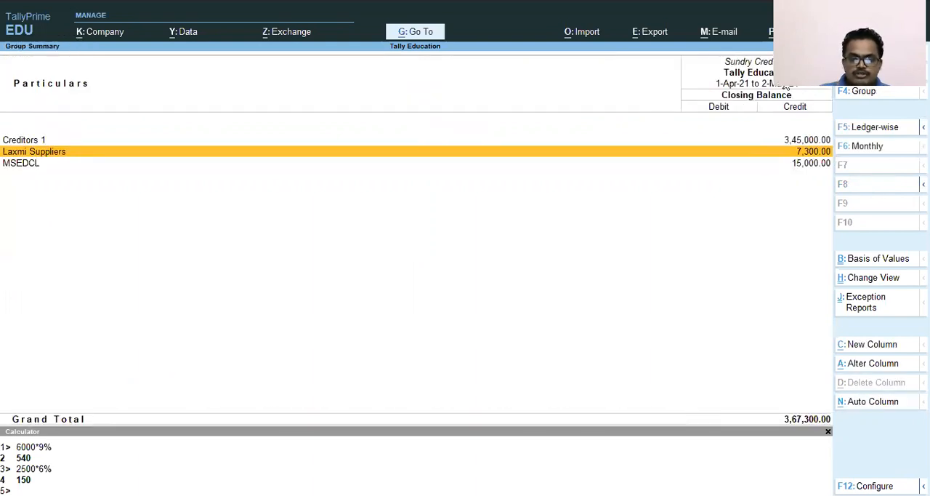
pyautogui.press('Escape')
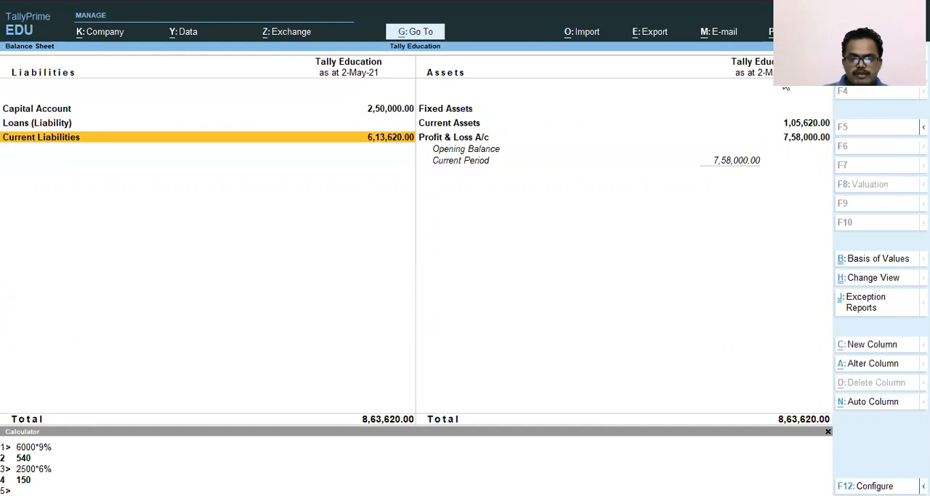
pyautogui.press('Escape')
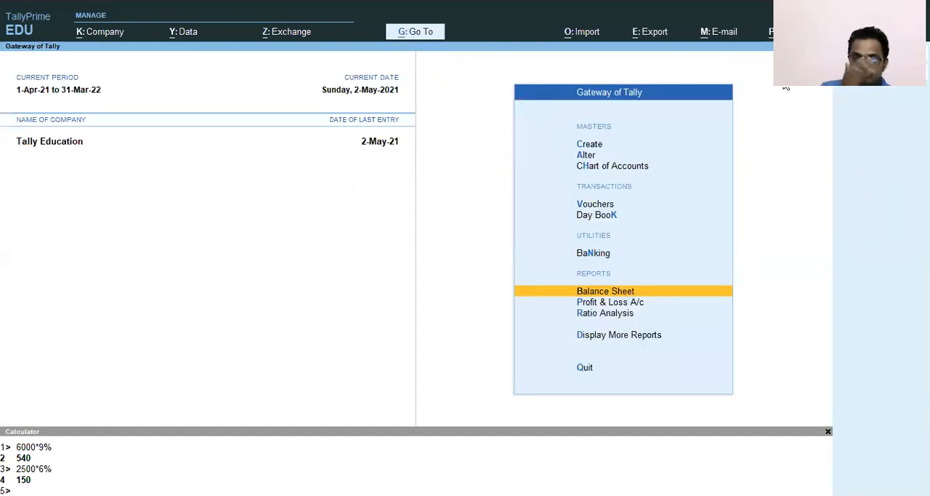
pyautogui.press('Escape')
pyautogui.press('Escape')
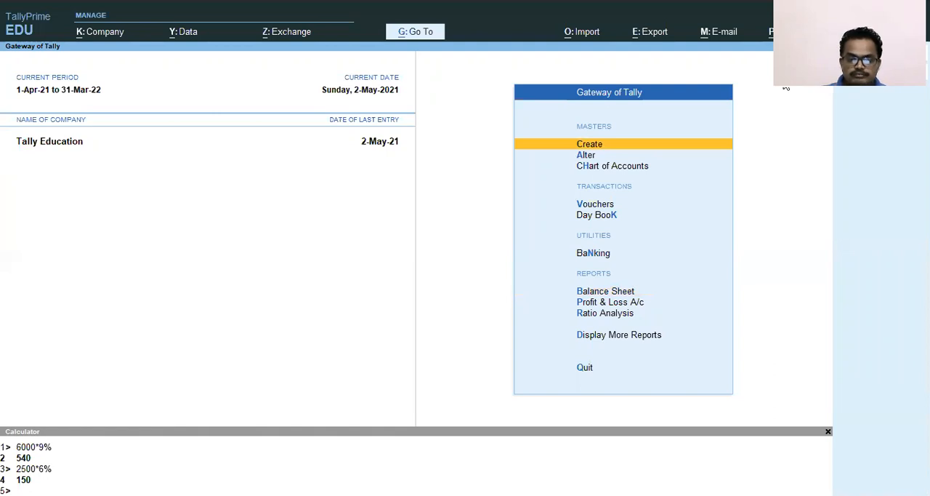
# Open voucher entry and change the voucher type to Bank Payment
pyautogui.press('Down')
pyautogui.press('Down')
pyautogui.press('Down')
pyautogui.press('Down')
pyautogui.press('Up')
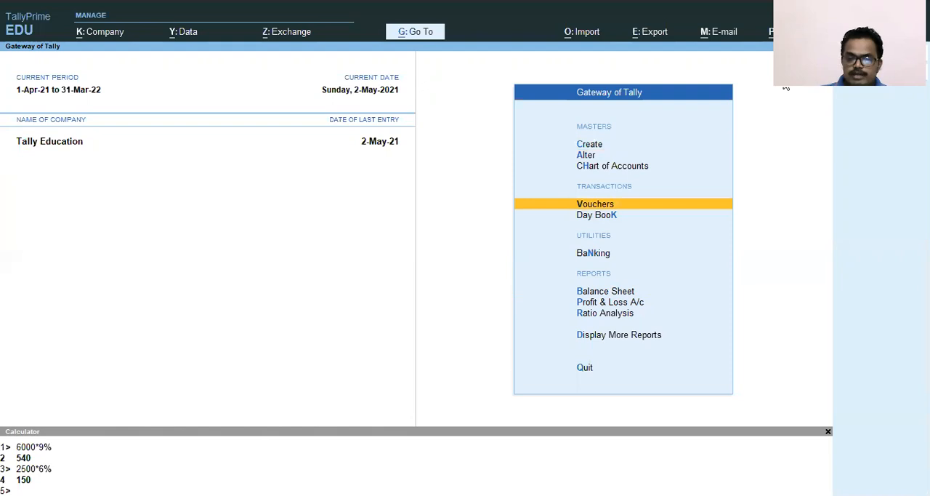
pyautogui.press('Return')
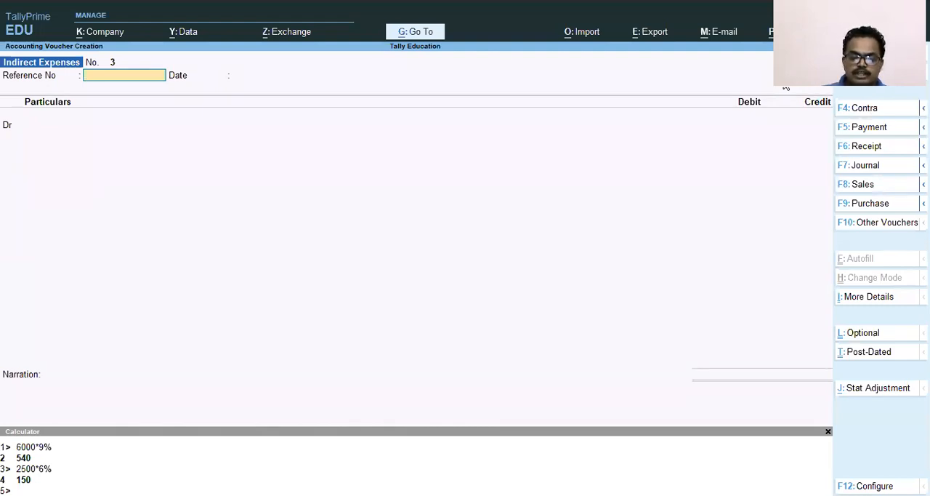
pyautogui.press('F5')
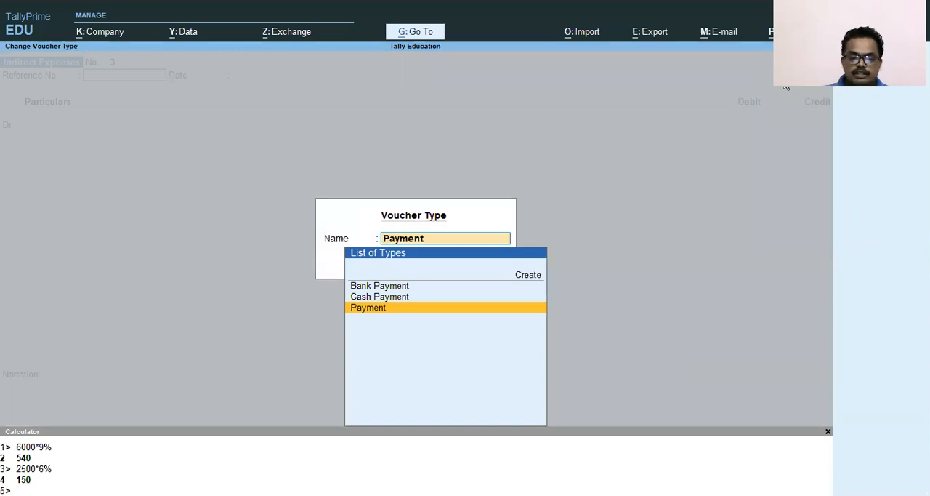
pyautogui.press('Up')
pyautogui.press('Up')
pyautogui.press('Return')
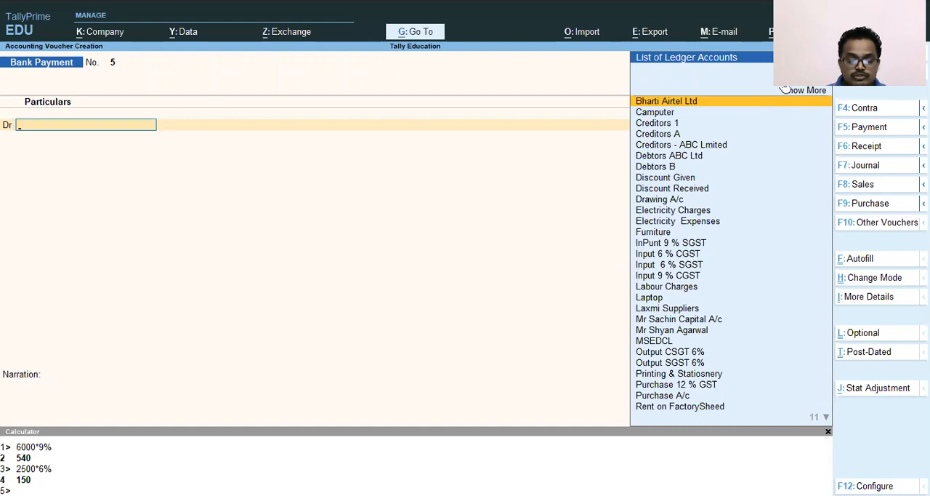
# Debit Laxmi Suppliers with 2,800 in the Bank Payment voucher
pyautogui.write('Lax')
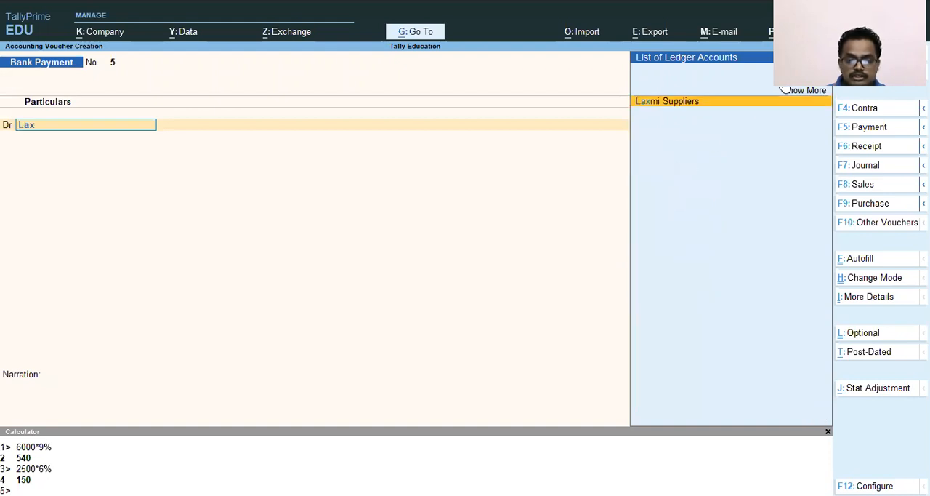
pyautogui.press('Return')
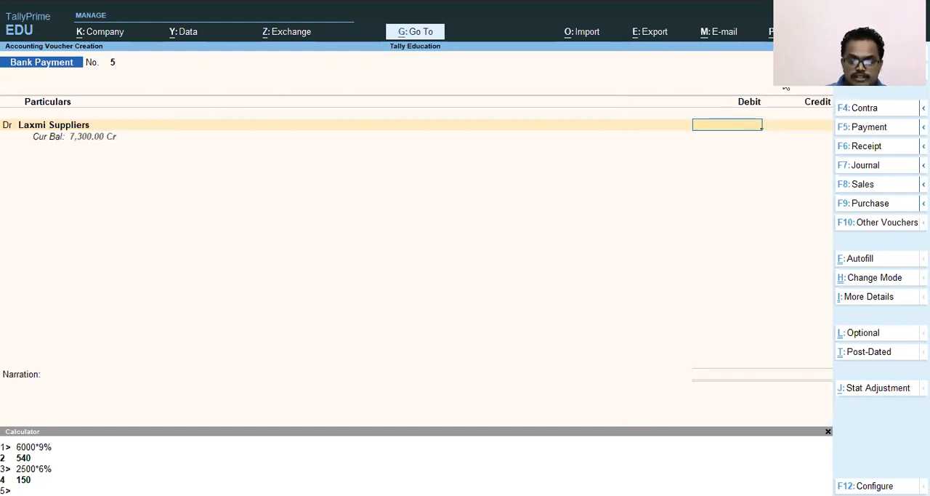
pyautogui.write('2800')
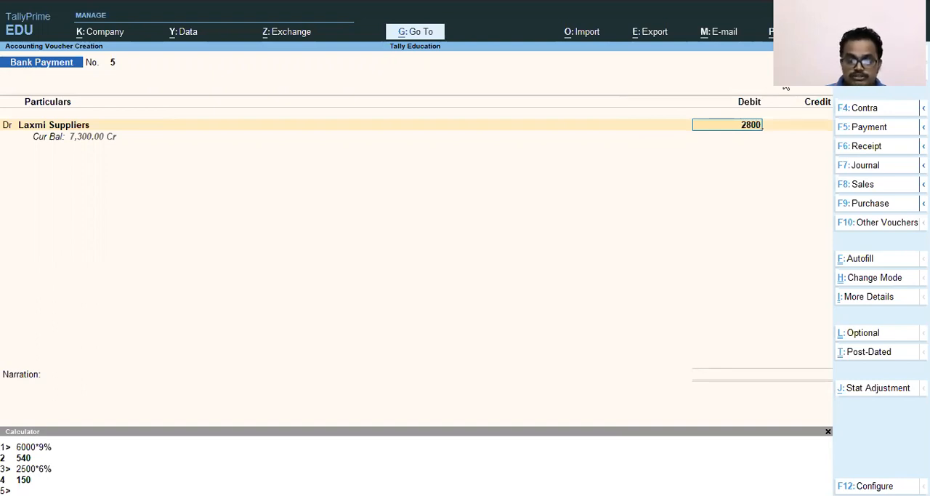
pyautogui.press('Return')
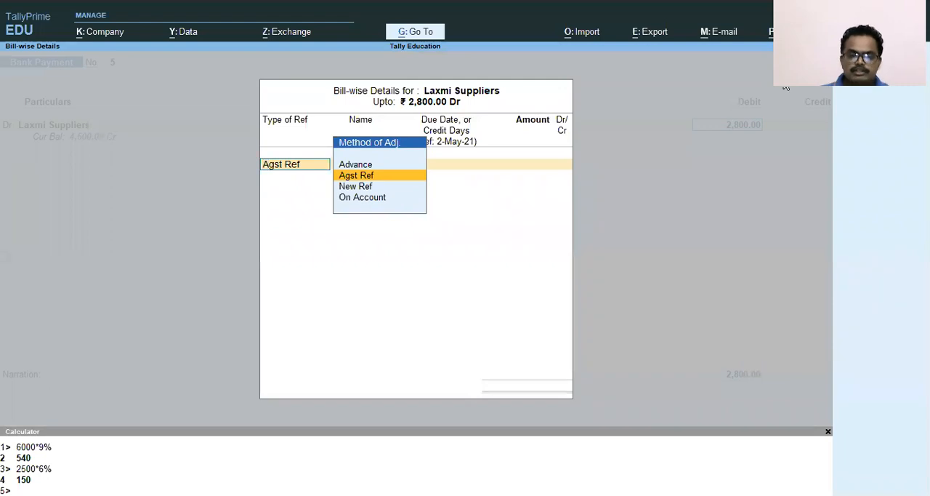
# Allocate the Laxmi Suppliers debit as Agst Ref to pending bill 7458 for 2,800 Dr
pyautogui.press('Return')
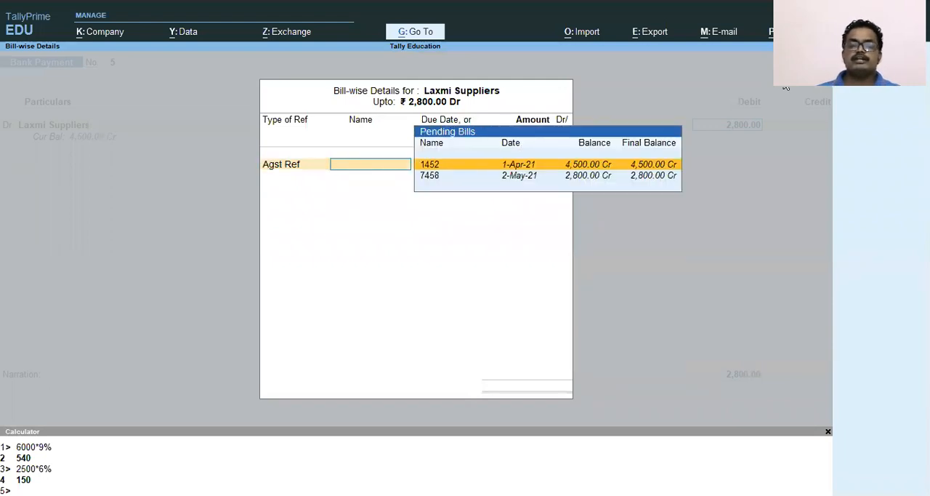
pyautogui.press('Down')
pyautogui.press('Up')
pyautogui.press('Down')
pyautogui.press('Up')
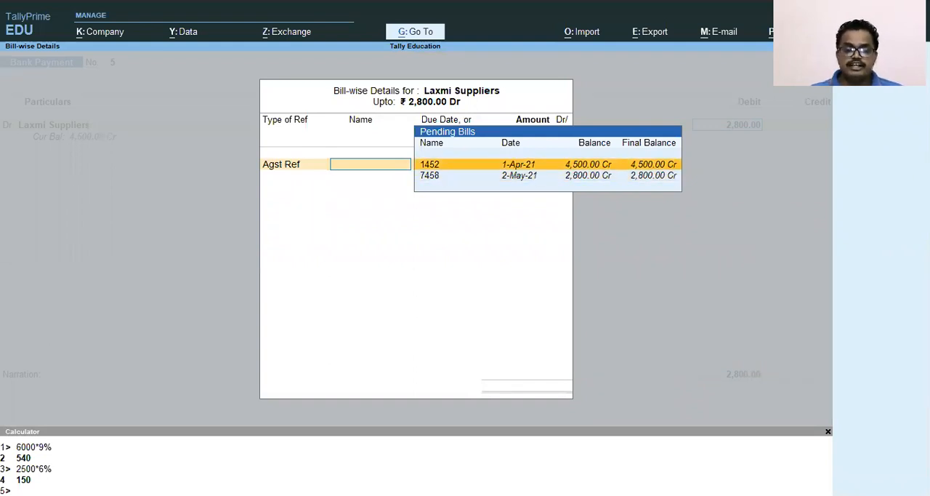
pyautogui.press('Down')
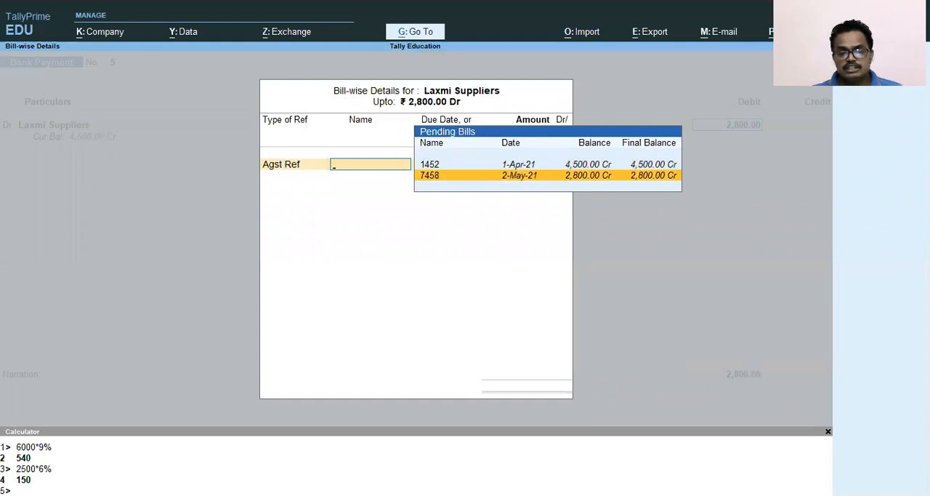
pyautogui.press('Up')
pyautogui.press('Down')
pyautogui.press('Up')
pyautogui.press('Down')
pyautogui.press('Up')
pyautogui.press('Down')
pyautogui.press('Up')
pyautogui.press('Down')
pyautogui.press('Up')
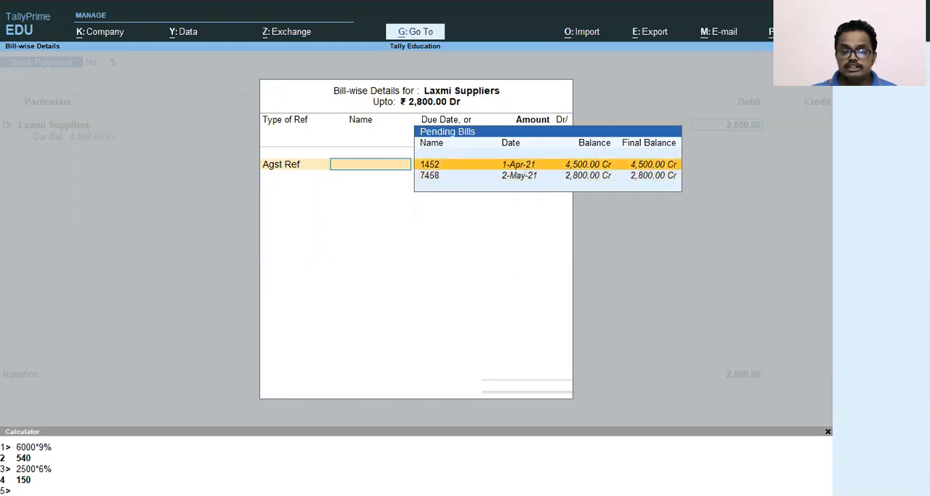
pyautogui.press('Down')
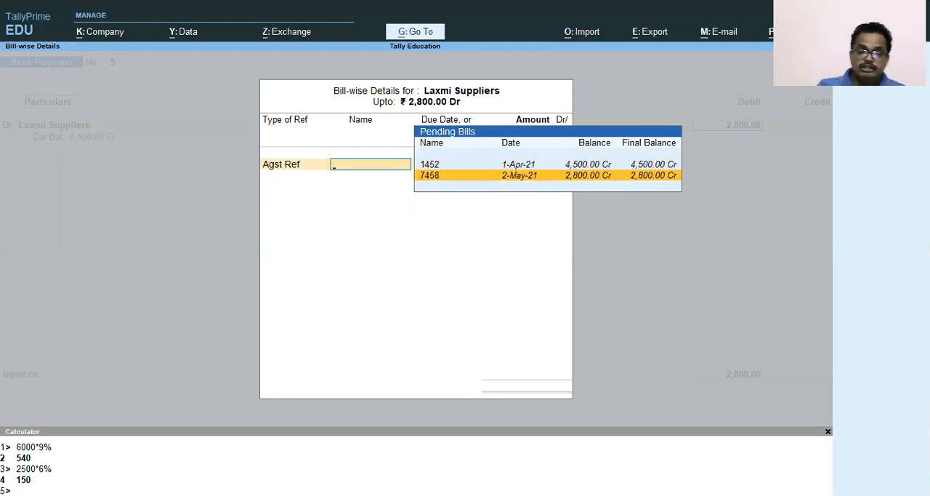
pyautogui.press('Return')
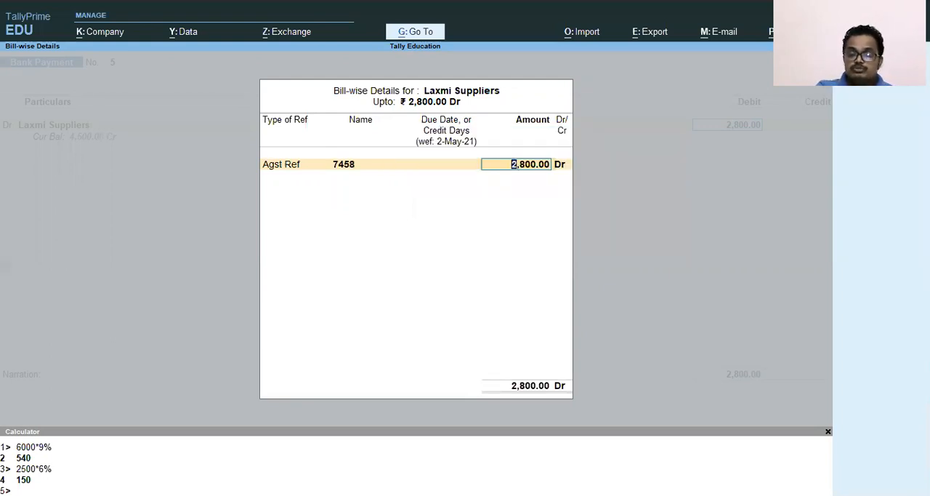
pyautogui.press('Return')
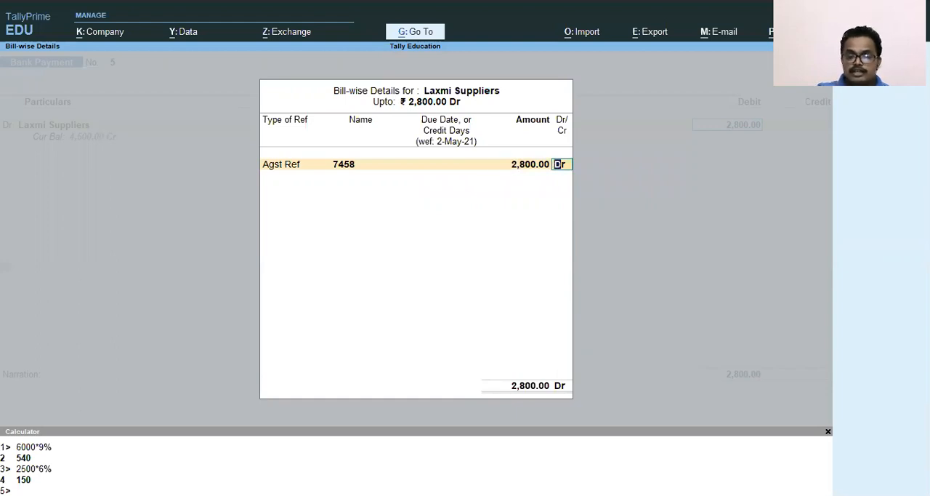
pyautogui.press('Return')
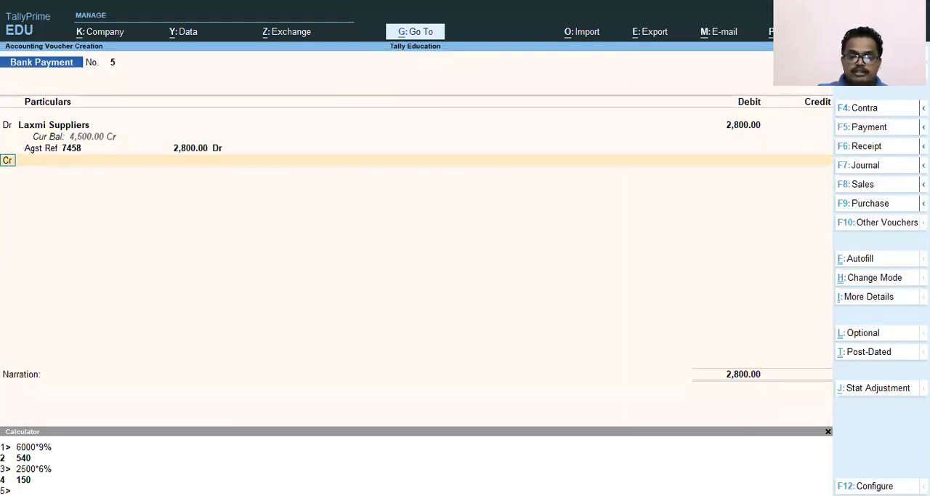
# Credit the SBI Bank Ltd ledger with 2,800 in the Bank Payment voucher
pyautogui.press('Return')
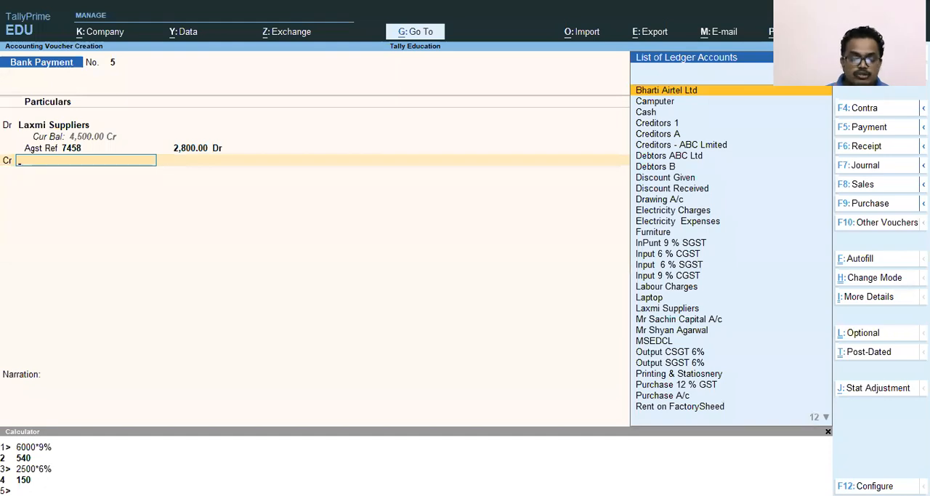
pyautogui.write('sb')
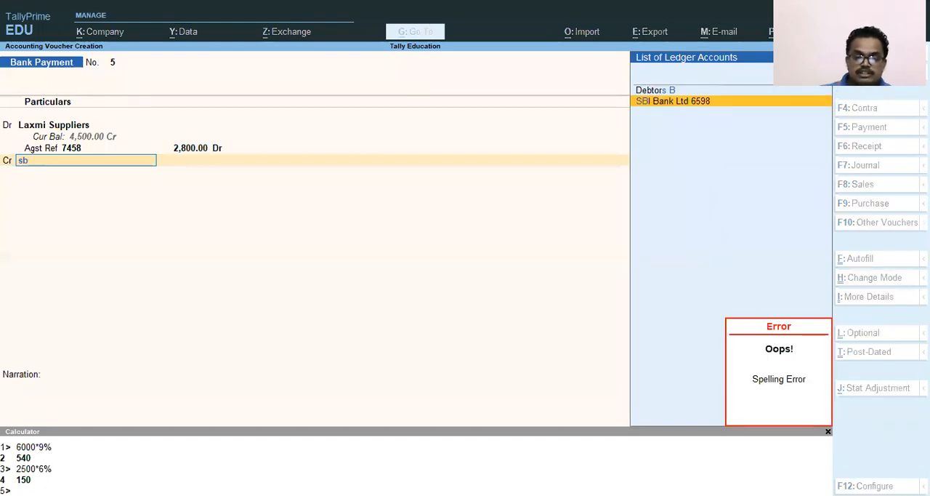
pyautogui.press('Return')
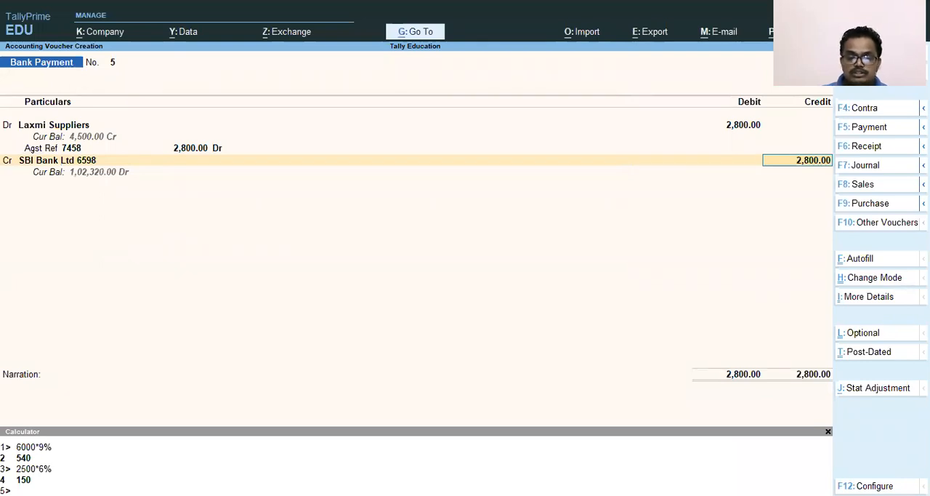
pyautogui.press('Return')
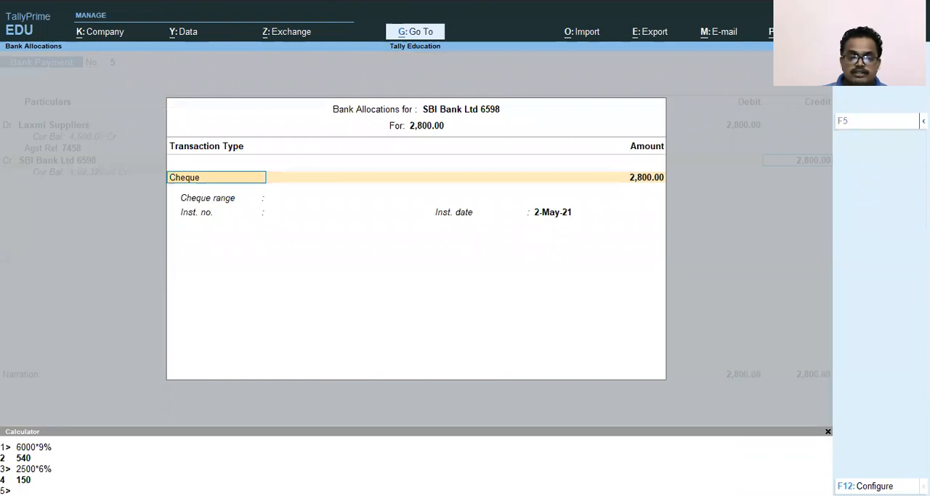
# Allocate the bank payment as a Cheque with range Not Applicable, instrument number 659832 and date 2-May-21
pyautogui.press('Return')
pyautogui.press('Return')
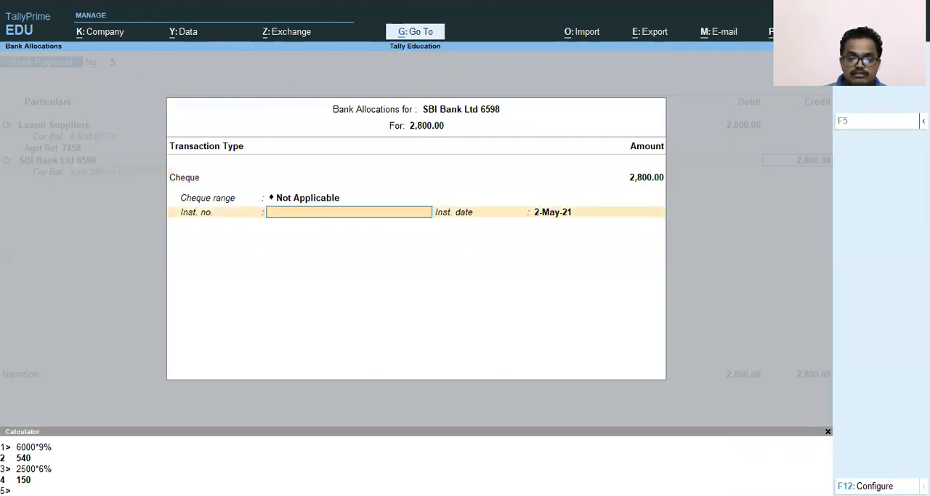
pyautogui.write('659832')
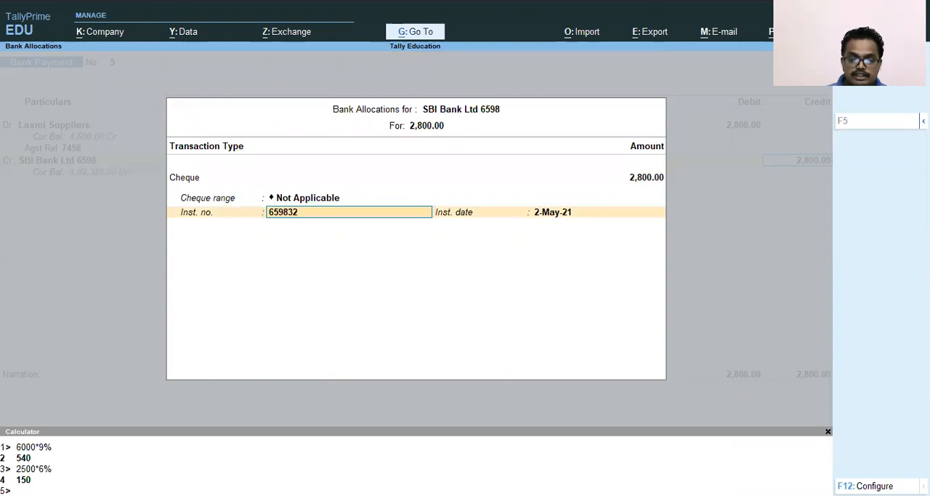
pyautogui.press('Return')
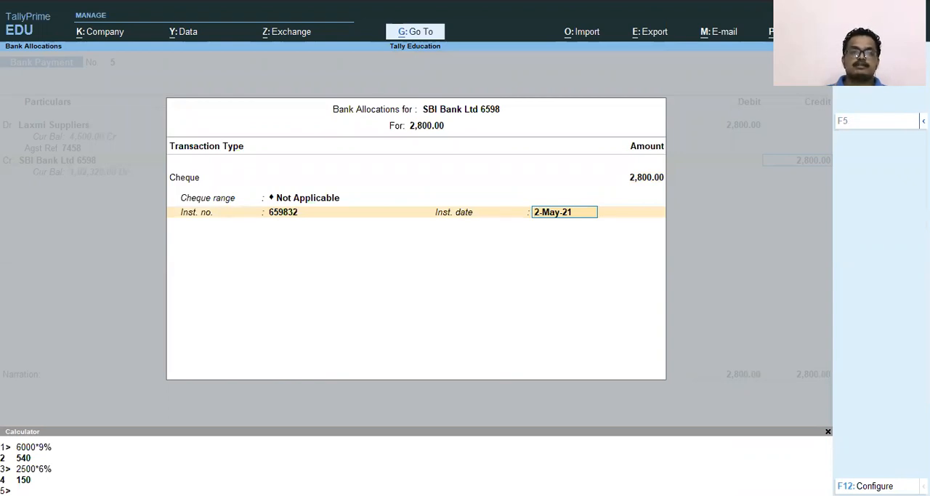
pyautogui.press('Return')
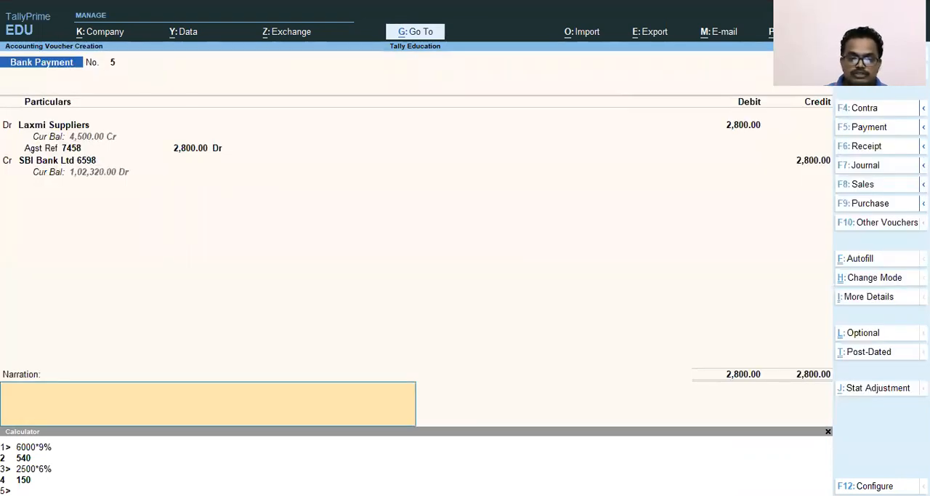
# Enter the narration "Bieng Amount paid to Laxmi Supplier against purchase of Stationery" and save the Bank Payment voucher
pyautogui.write('Bieng')
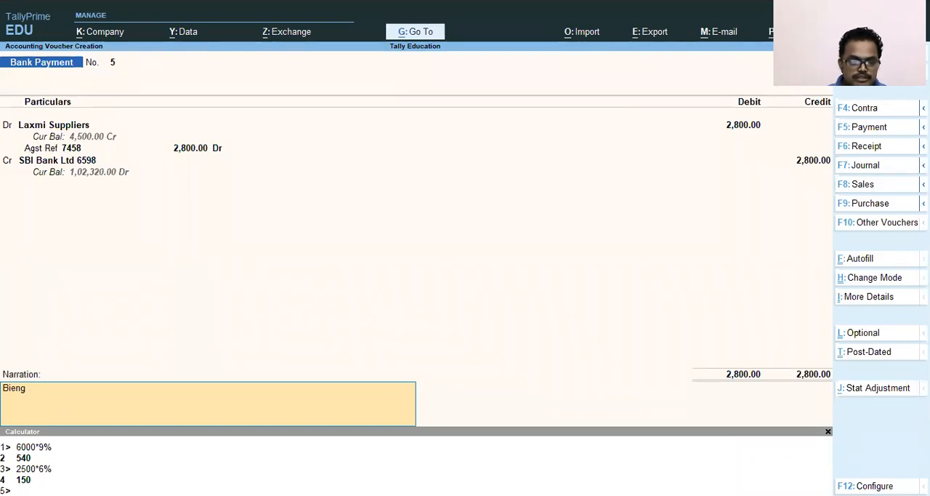
pyautogui.write('Amoun')
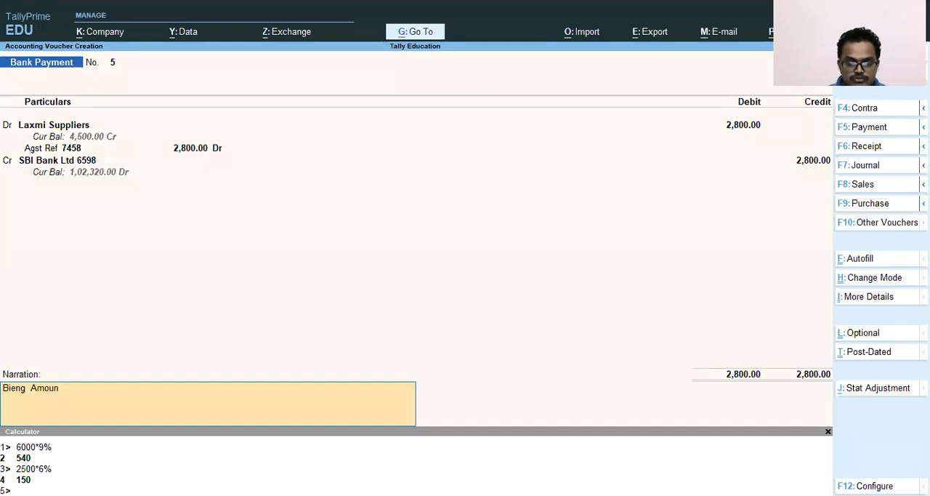
pyautogui.write('t pa')
pyautogui.press('BackSpace')
pyautogui.write('paid to')
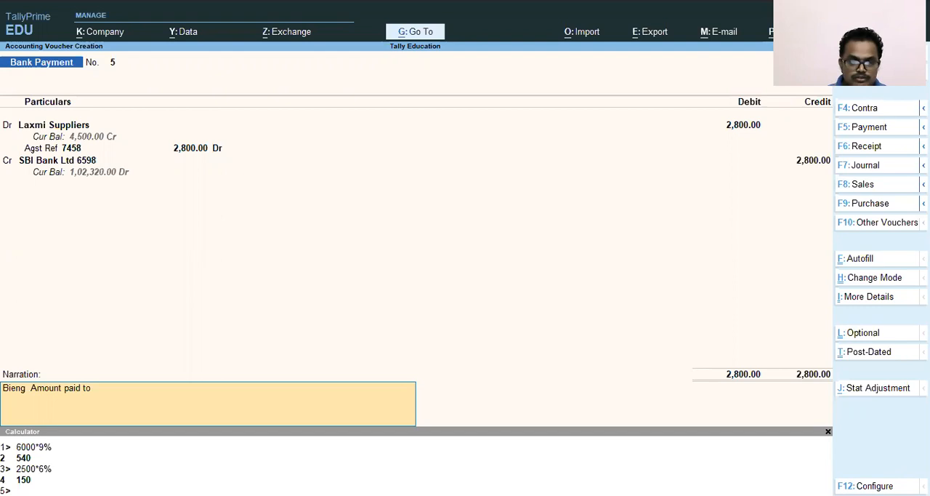
pyautogui.write(' Laxmi Supplier')
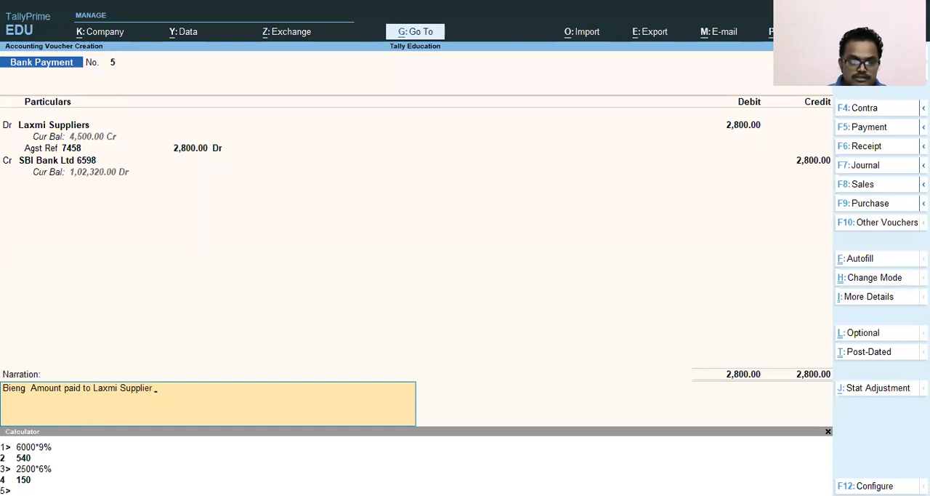
pyautogui.write('  agains')
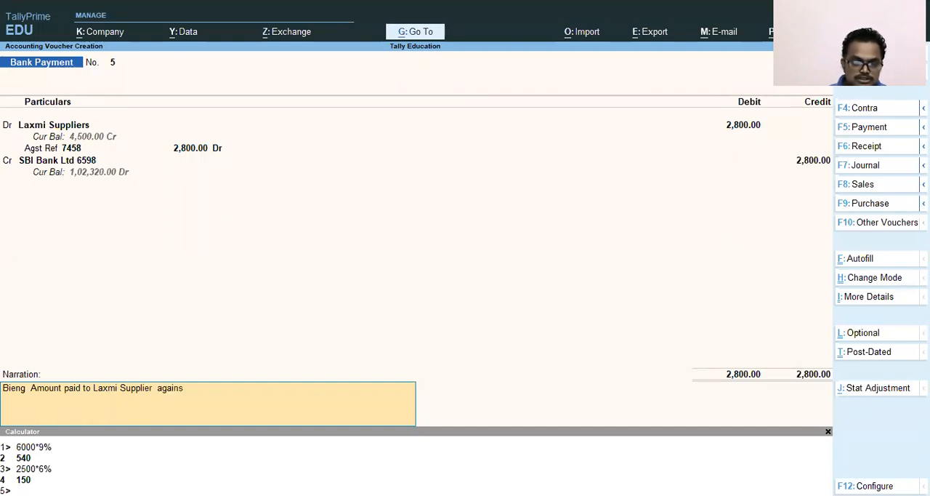
pyautogui.write('t')
pyautogui.write(' purchase of')
pyautogui.press('BackSpace')
pyautogui.write('of Stationery')
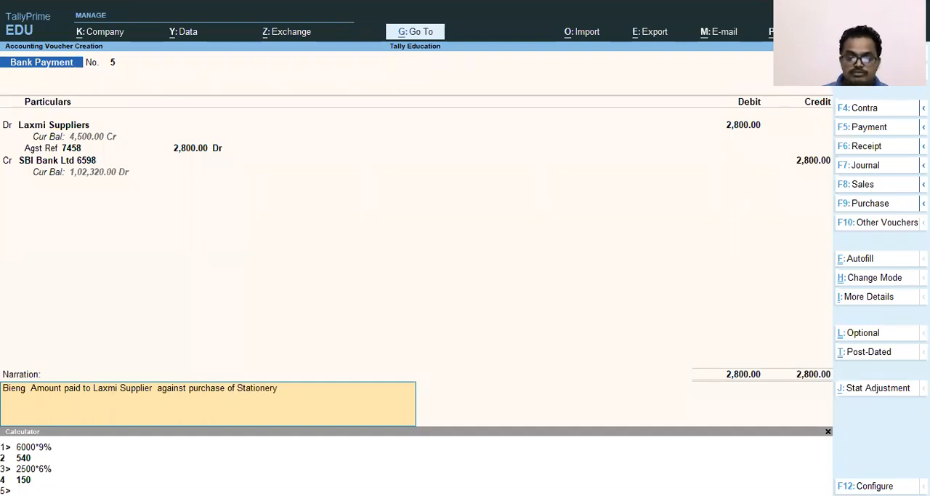
pyautogui.press('Return')
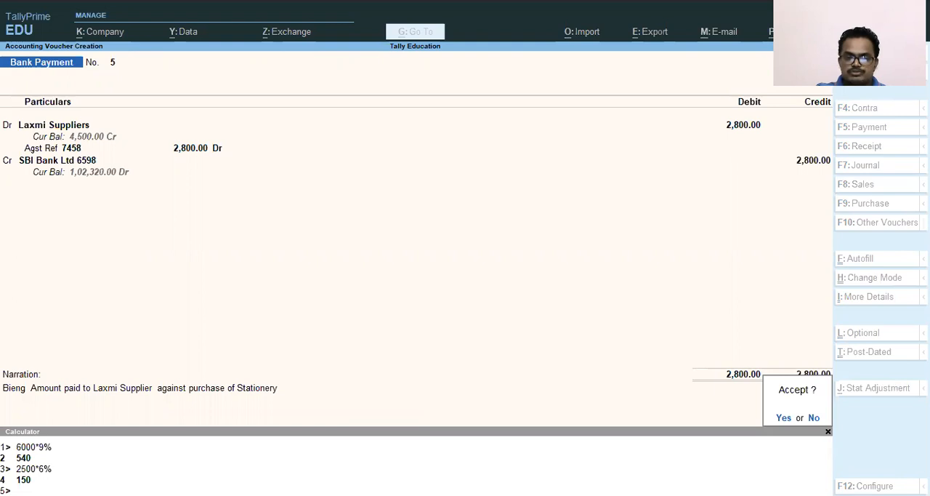
pyautogui.press('Return')
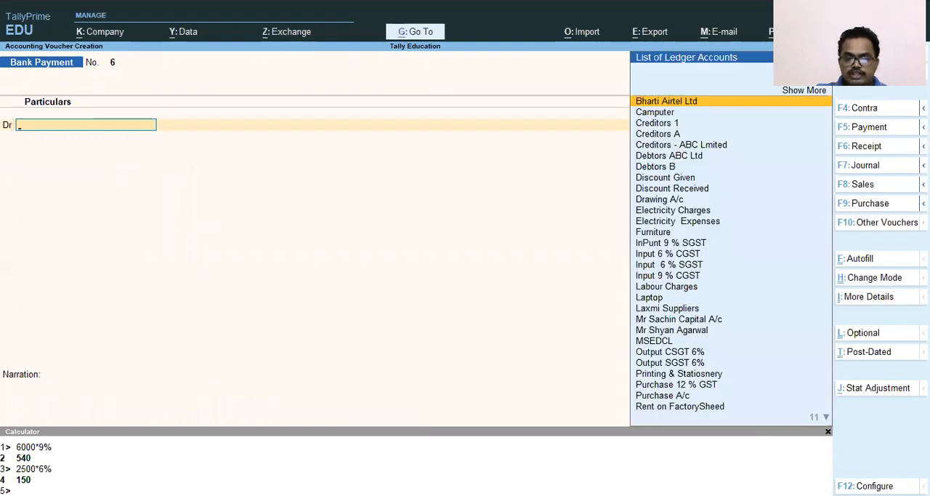
# Leave voucher entry and return to the Gateway of Tally without quitting the program
pyautogui.press('Escape')
pyautogui.press('Return')
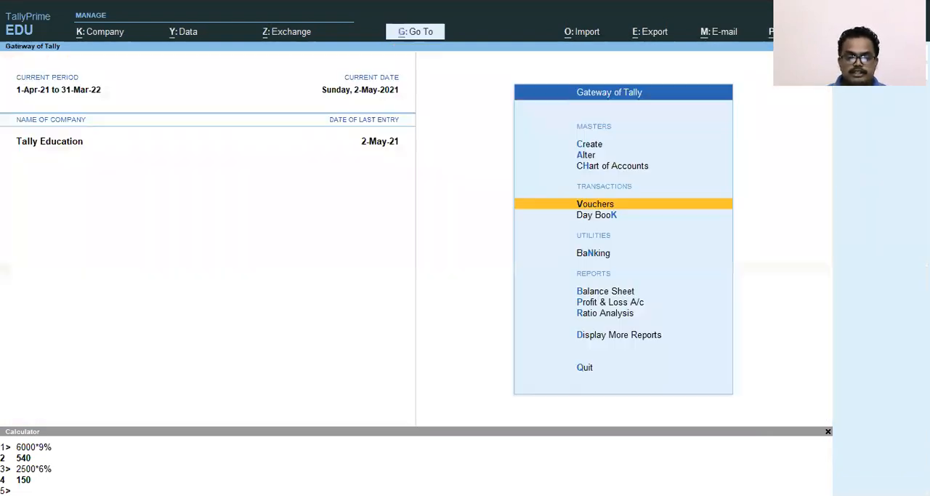
pyautogui.press('Escape')
pyautogui.press('n')
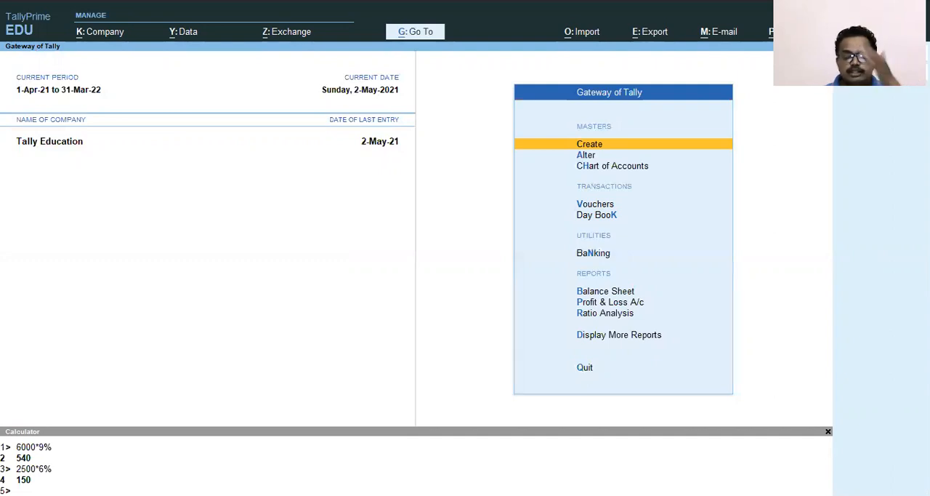
# Open the Balance Sheet and drill down through Current Liabilities to the Sundry Creditors group summary
pyautogui.press('Down')
pyautogui.press('Down')
pyautogui.press('Down')
pyautogui.press('Down')
pyautogui.press('Down')
pyautogui.press('Down')
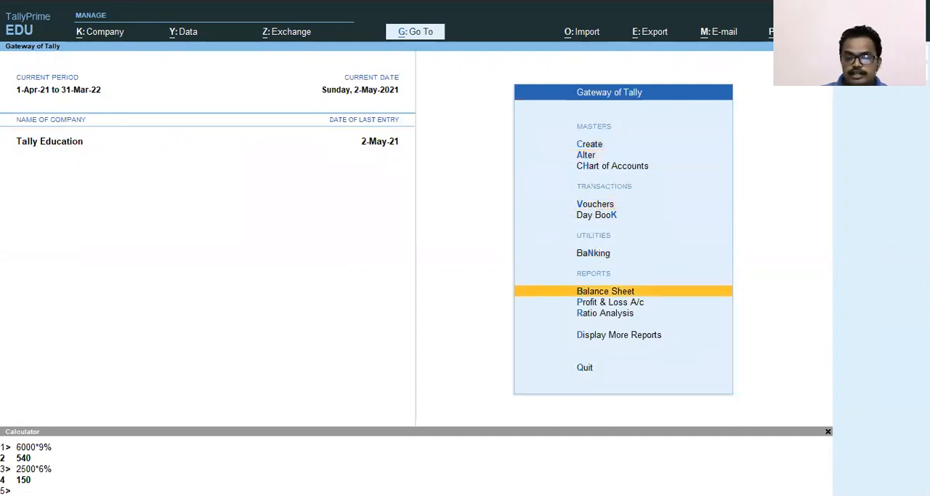
pyautogui.press('Return')
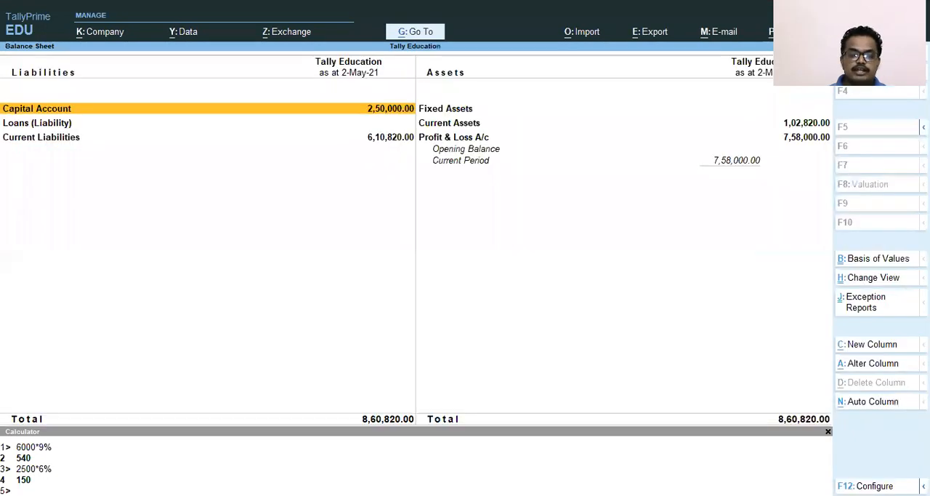
pyautogui.press('Down')
pyautogui.press('Down')
pyautogui.press('Return')
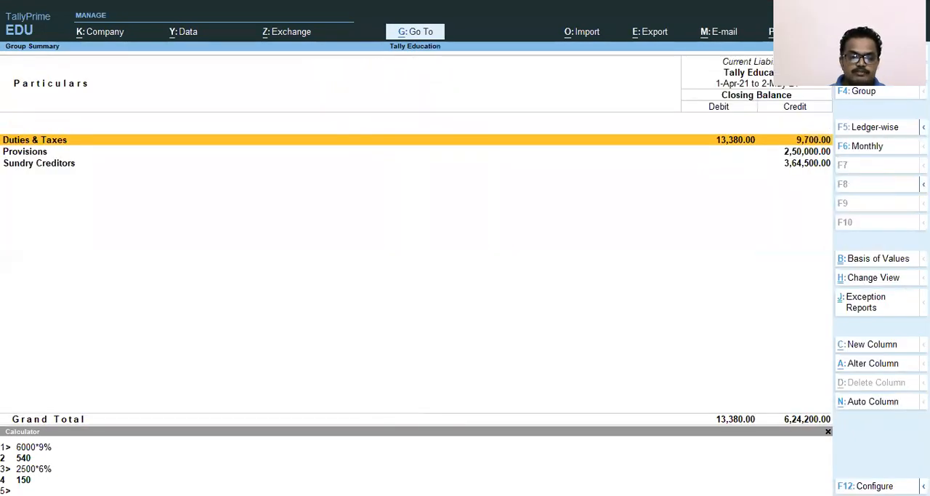
pyautogui.press('Down')
pyautogui.press('Down')
pyautogui.press('Return')
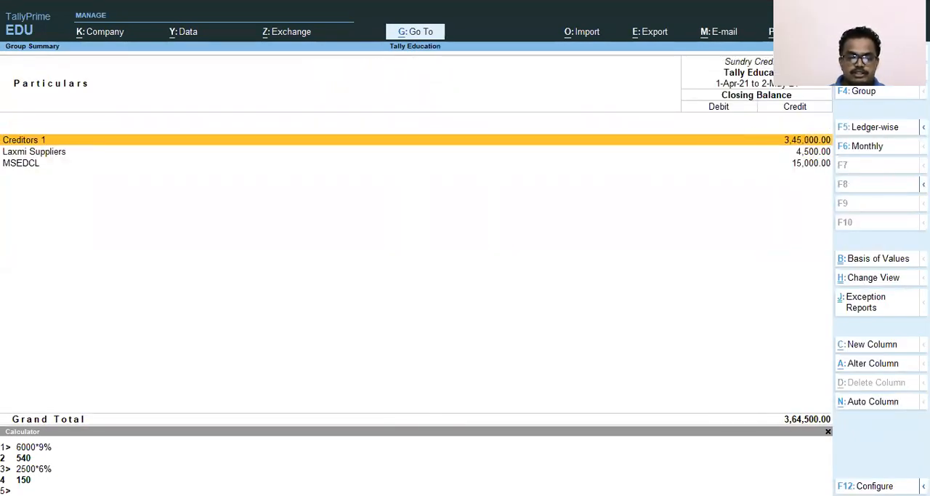
# Examine the Laxmi Suppliers monthly summary and open its May ledger vouchers to check the purchase and payment entries
pyautogui.press('Down')
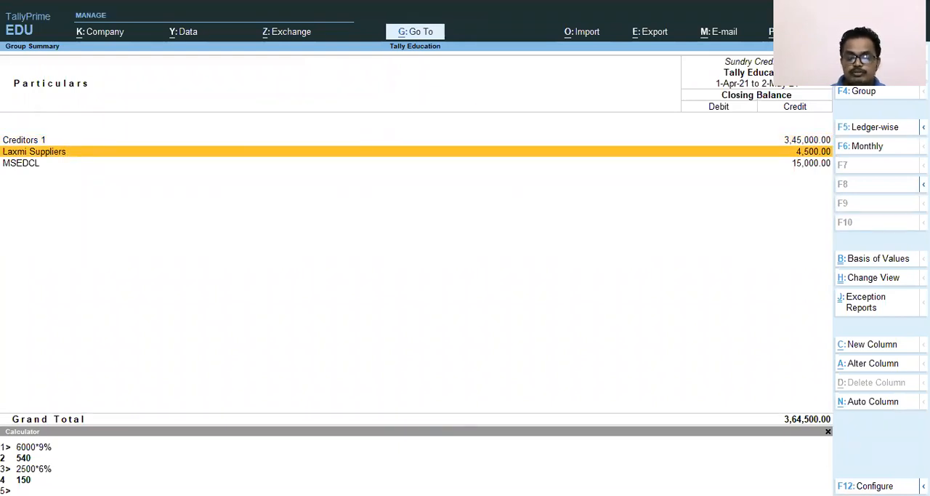
pyautogui.press('Return')
pyautogui.press('Up')
pyautogui.press('Down')
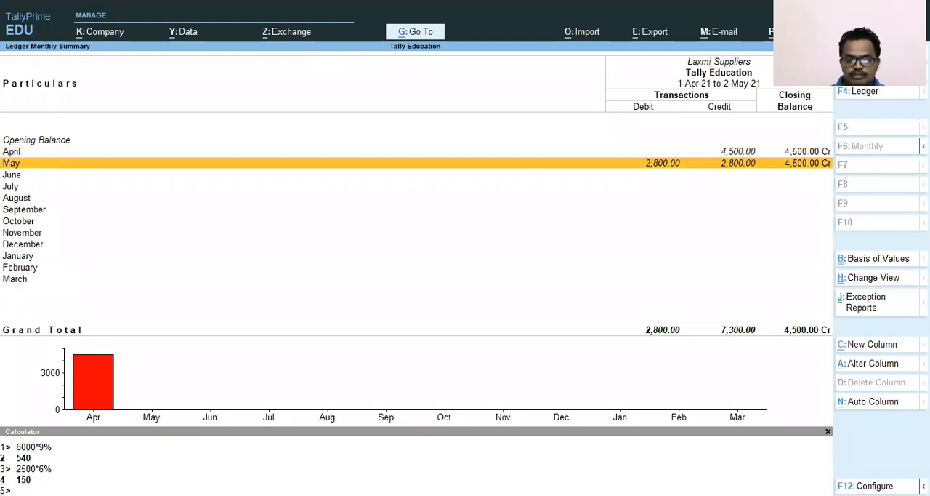
pyautogui.press('Up')
pyautogui.press('Down')
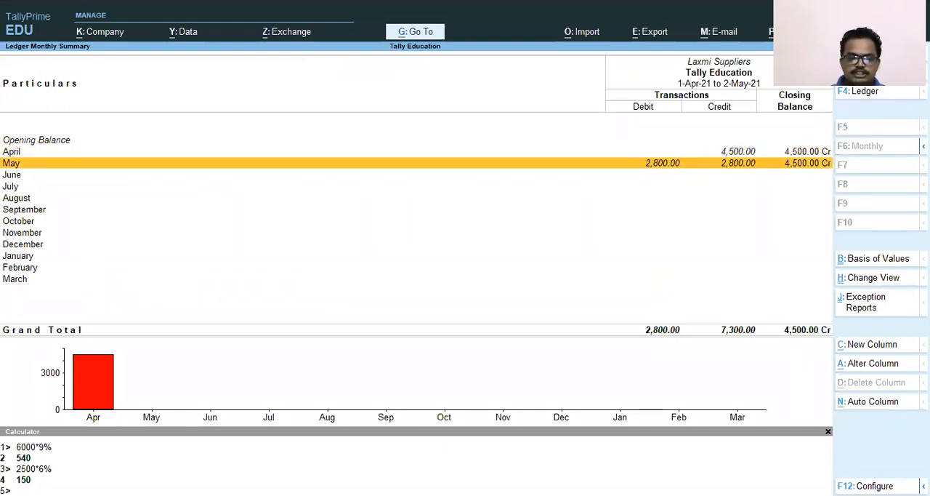
pyautogui.press('Return')
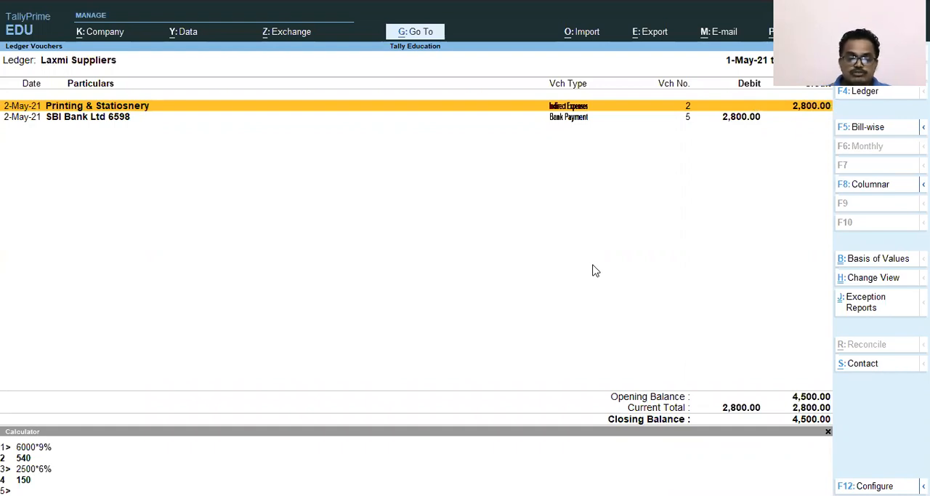
# Close the Laxmi Suppliers vouchers, the creditor summaries and the Balance Sheet, returning to the Gateway of Tally
pyautogui.press('Escape')
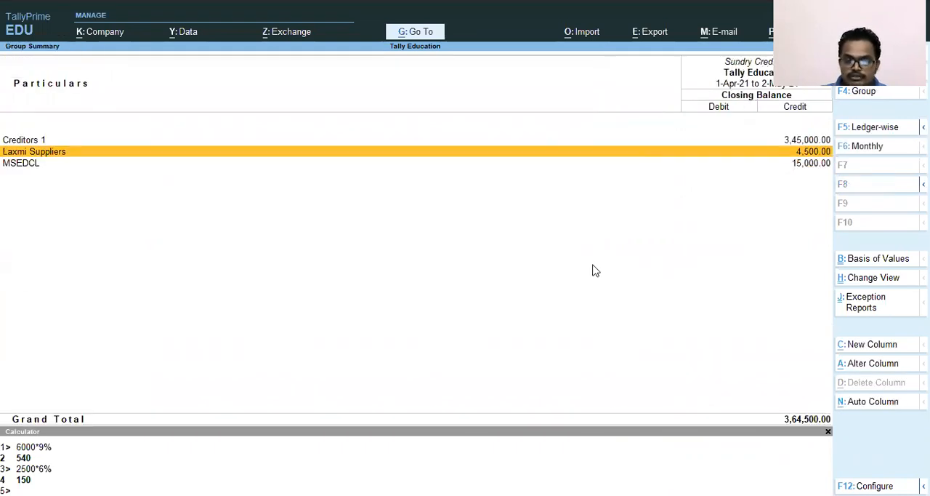
pyautogui.press('Escape')
pyautogui.press('Escape')
pyautogui.press('Escape')
pyautogui.press('Escape')
pyautogui.press('Escape')
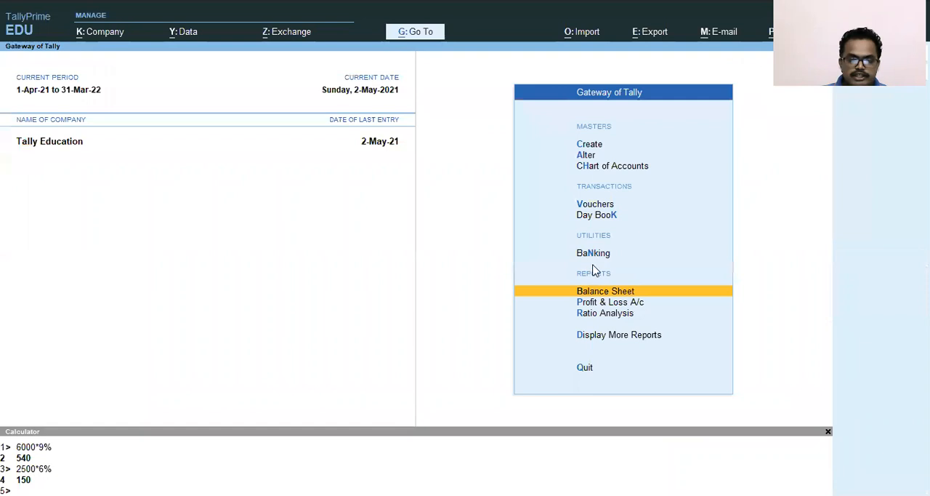